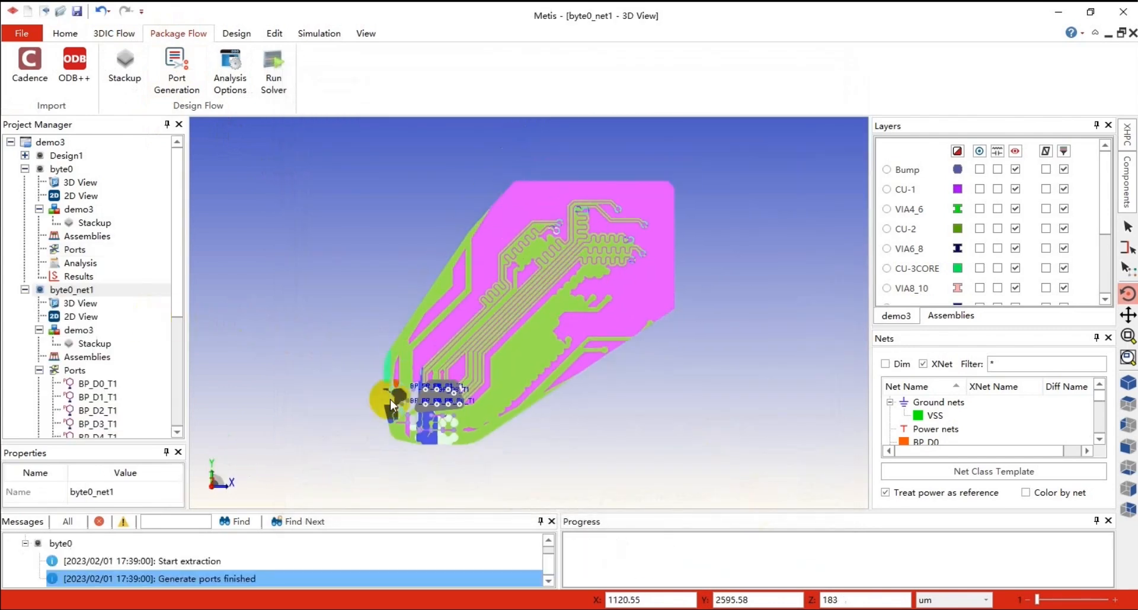
Hide the VSS ground net in the 3D view
left_click(937, 418)
right_click(938, 419)
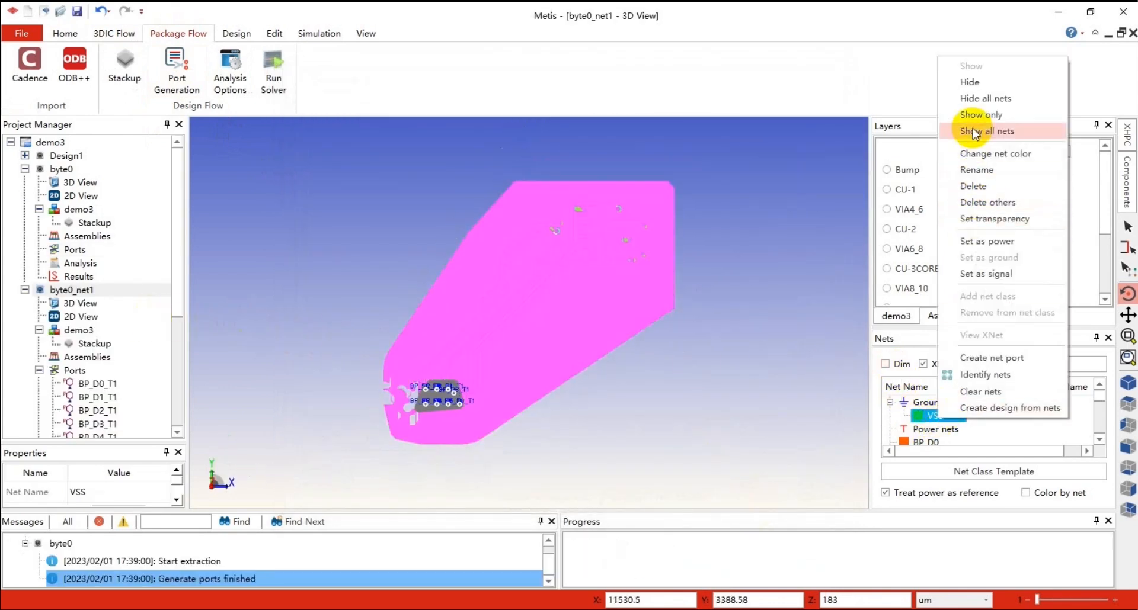
left_click(977, 83)
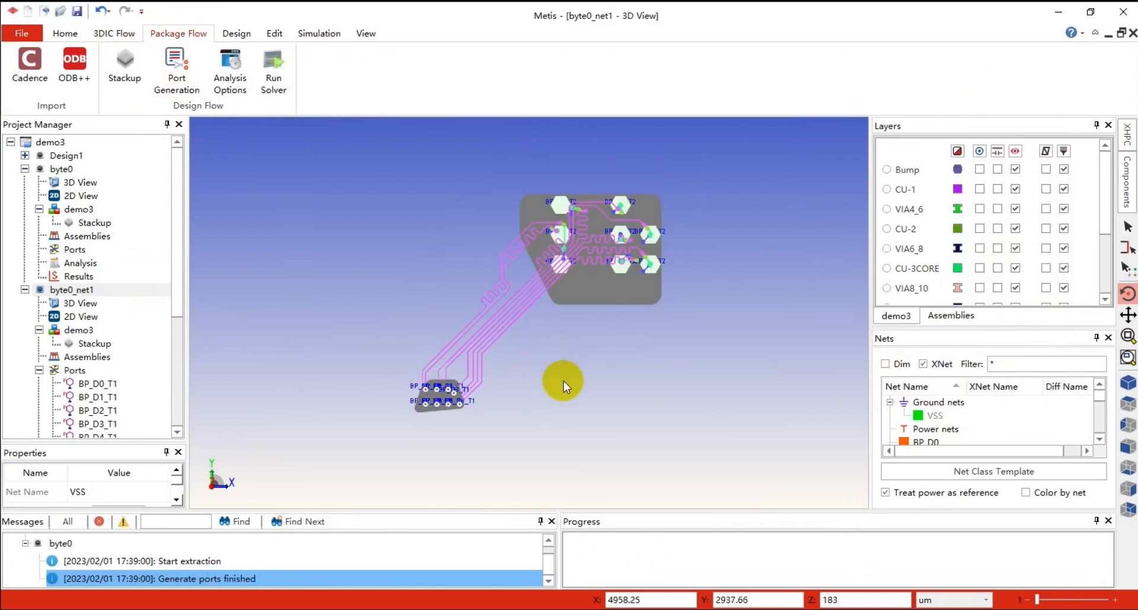
Delete all existing ports of the byte0_net1 design
left_click_drag(622, 366, 570, 281)
scroll(472, 332, "up", 6)
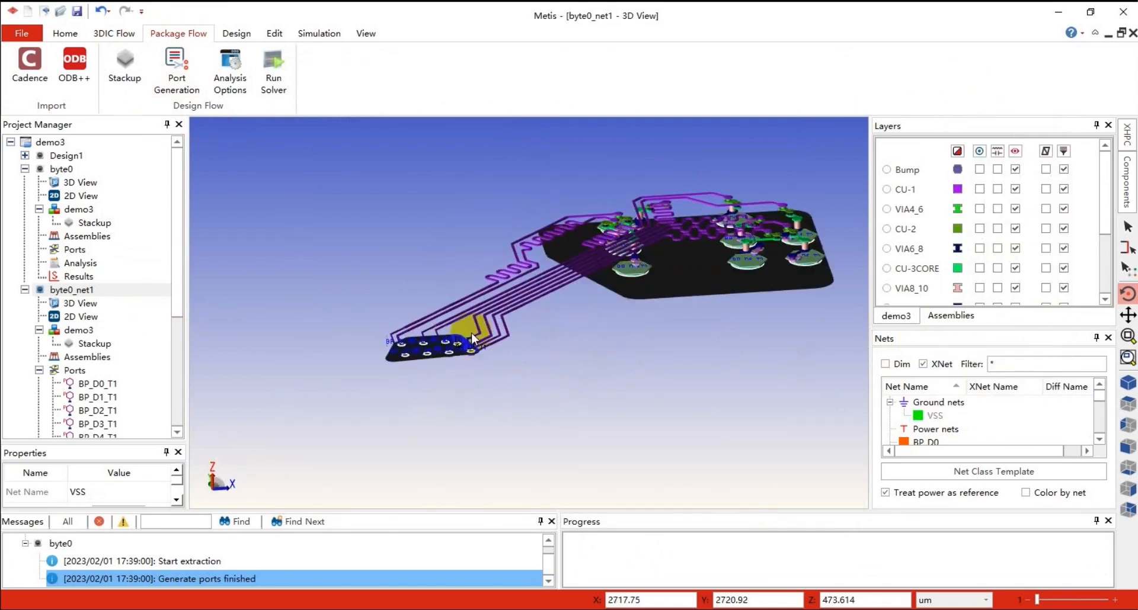
scroll(541, 330, "down", 3)
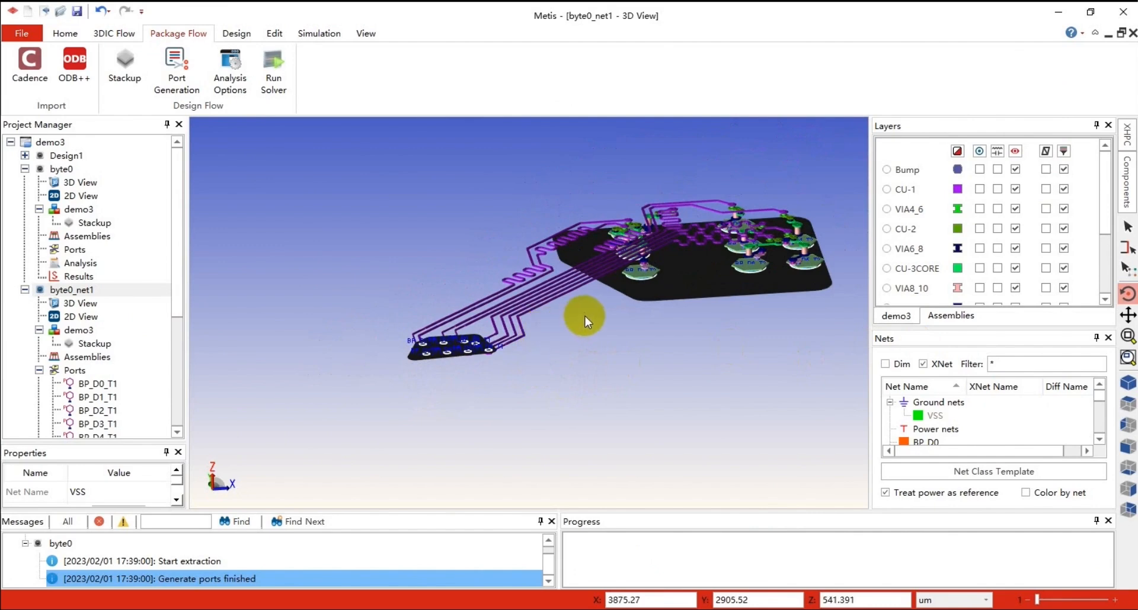
left_click_drag(581, 285, 568, 313)
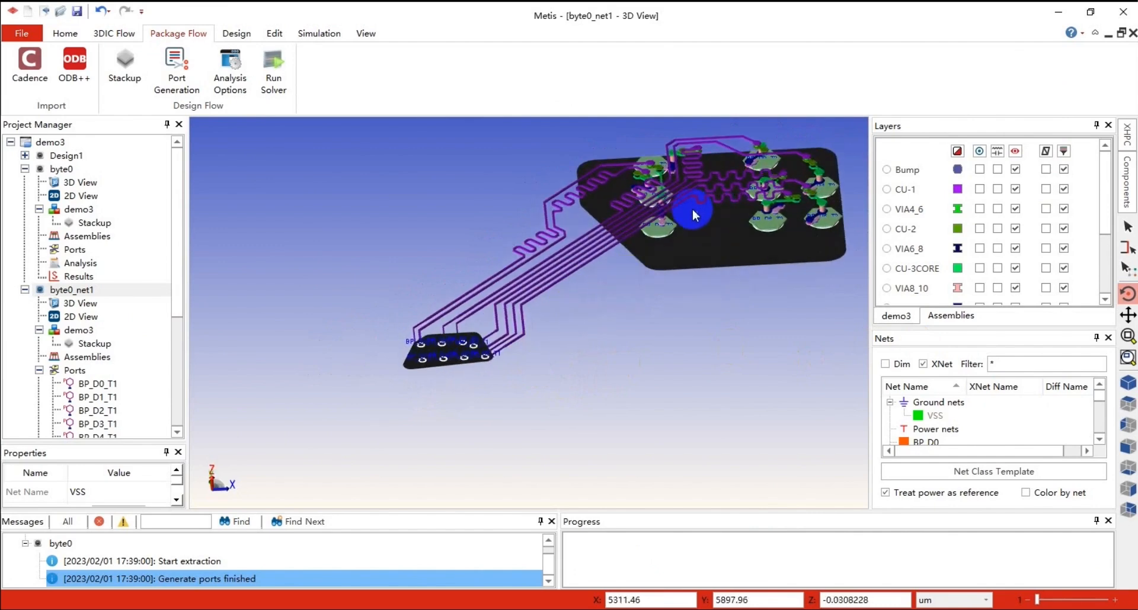
left_click_drag(692, 208, 587, 286)
scroll(585, 292, "down", 2)
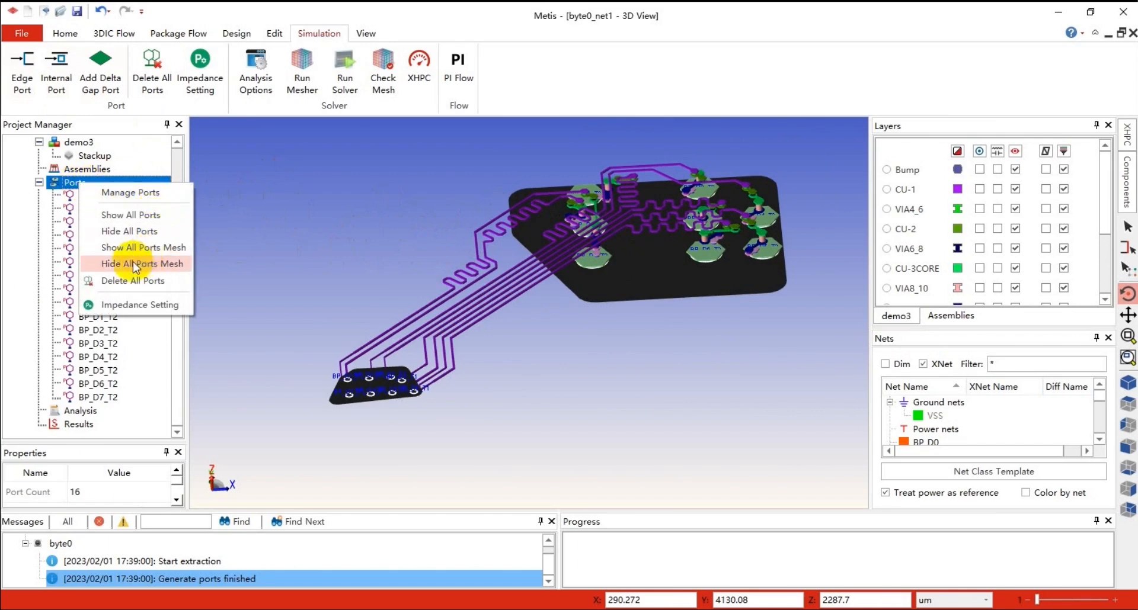
left_click(142, 281)
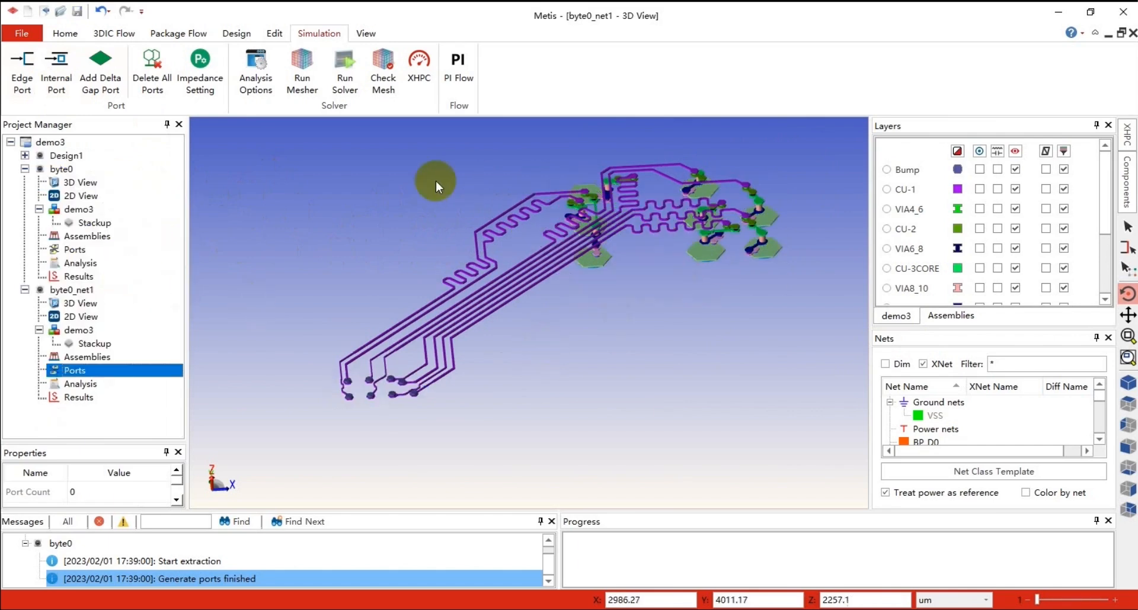
Add a delta gap port on the Bump layer by drawing a rectangular PEC on the Upper model layer around the bumps
scroll(430, 394, "up", 5)
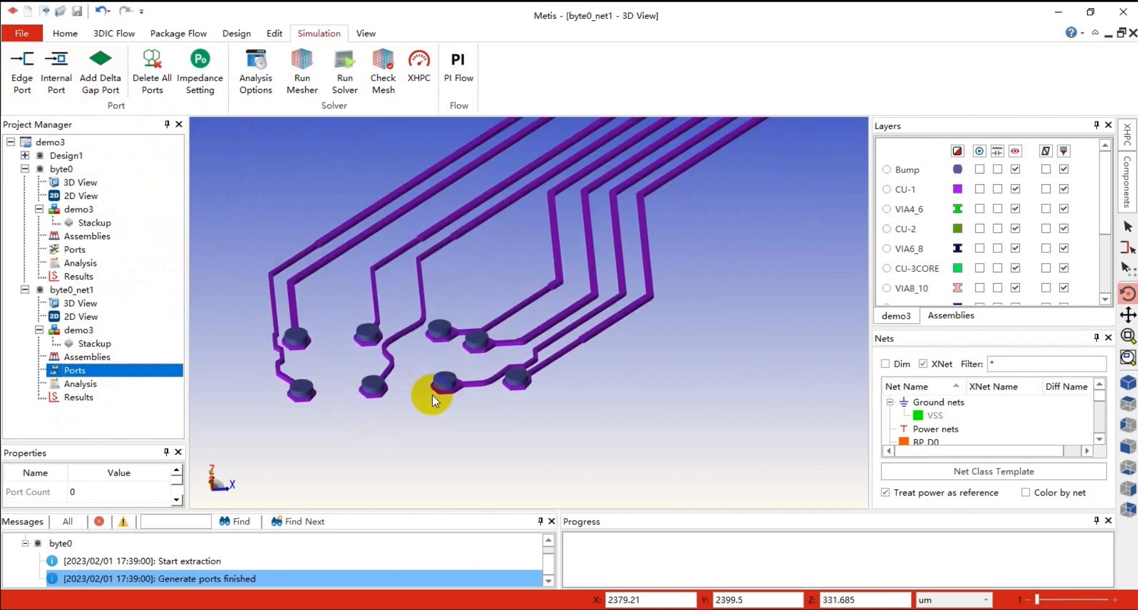
left_click(107, 92)
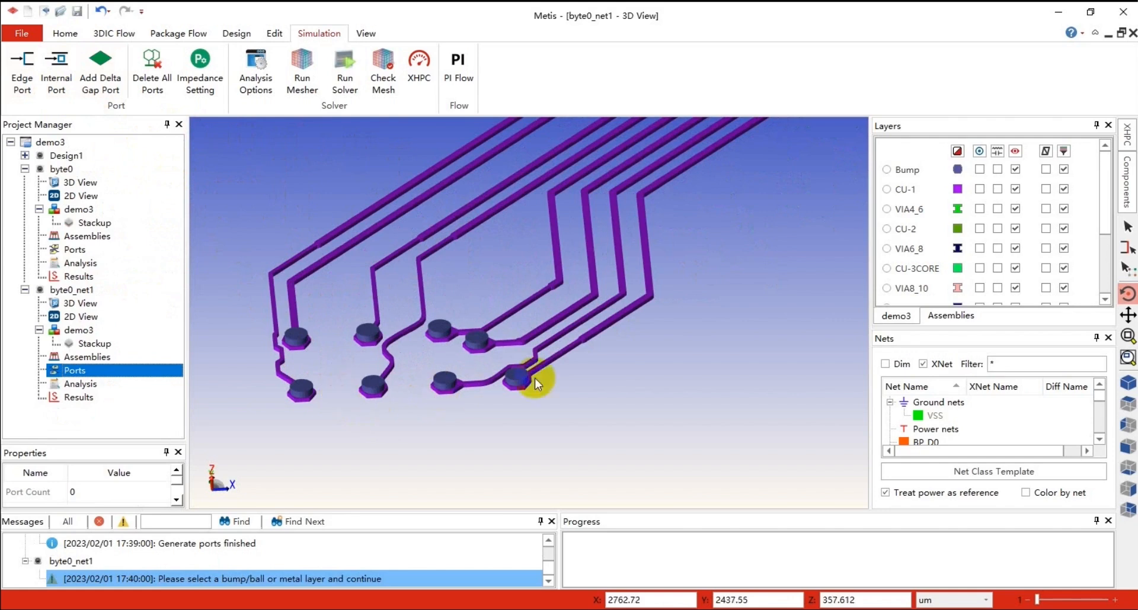
left_click(886, 170)
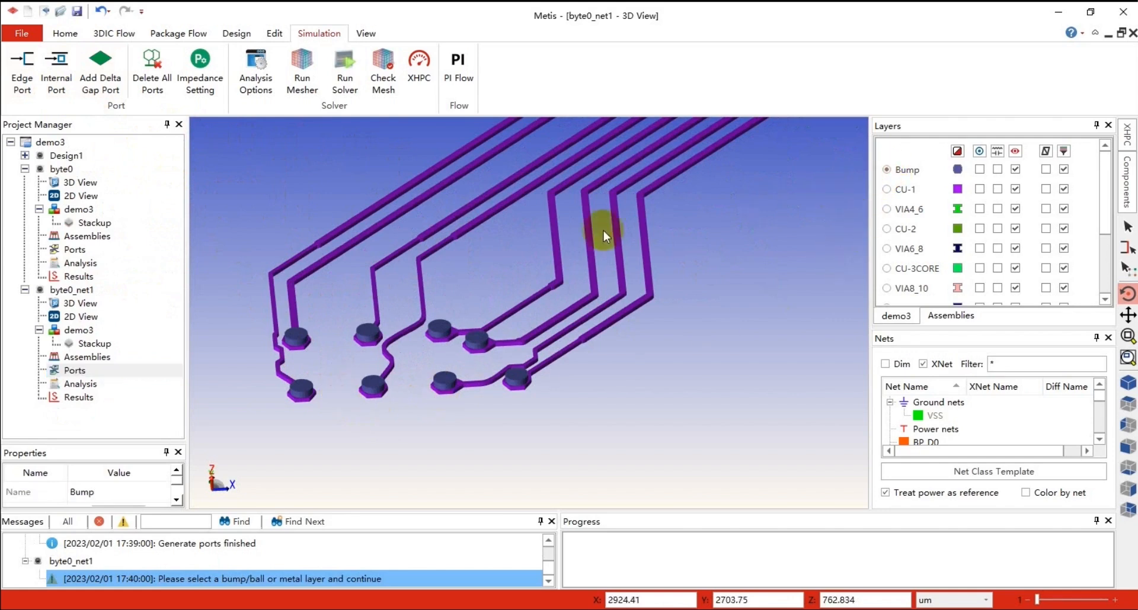
left_click(101, 74)
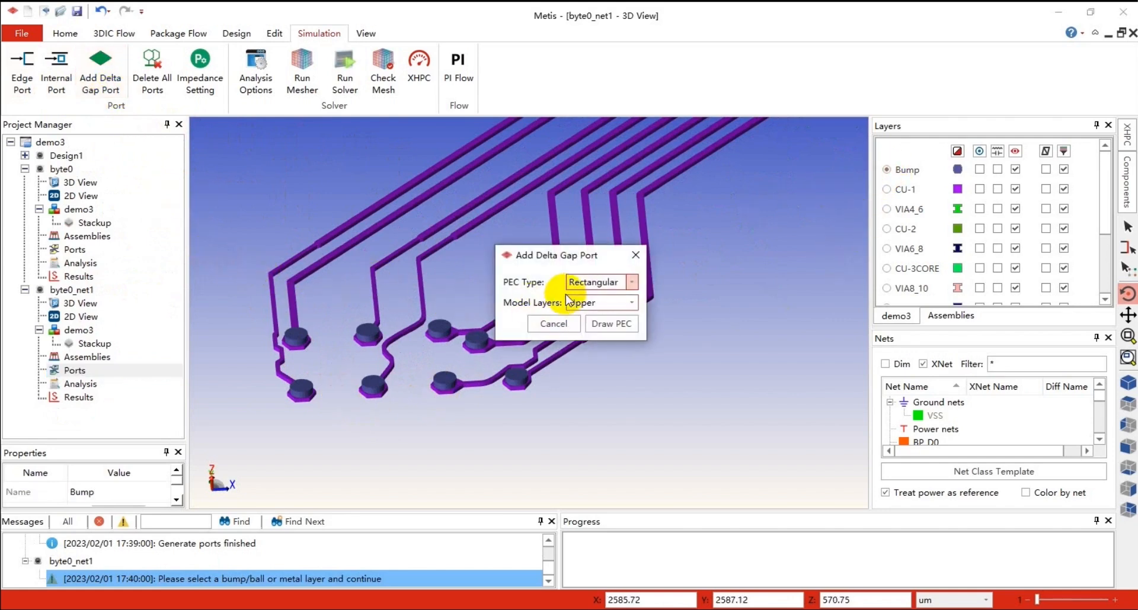
left_click(616, 288)
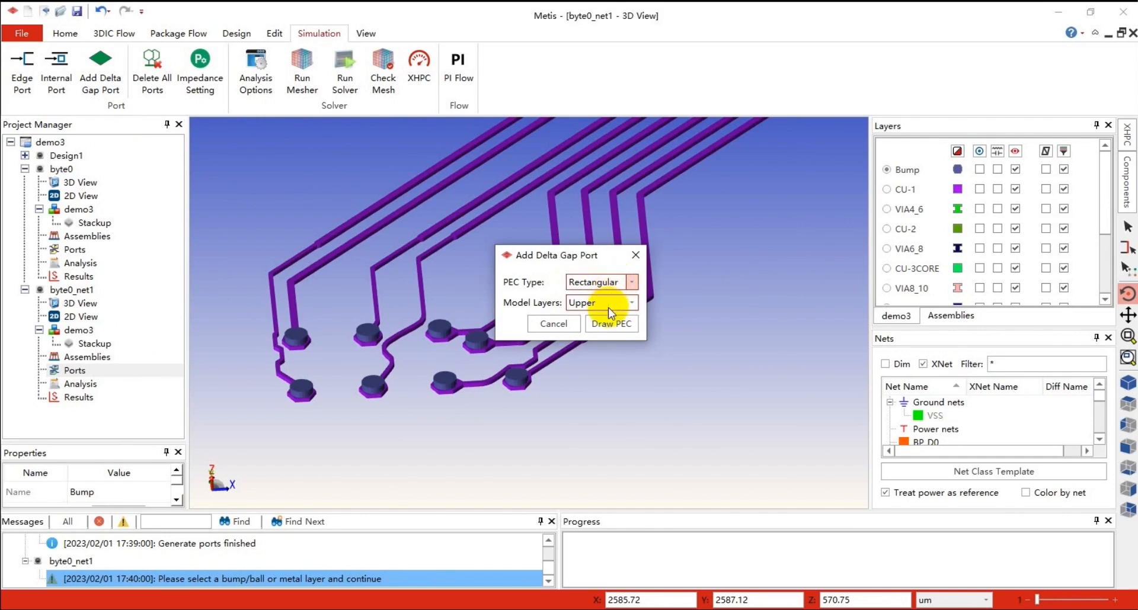
left_click(607, 303)
left_click(608, 304)
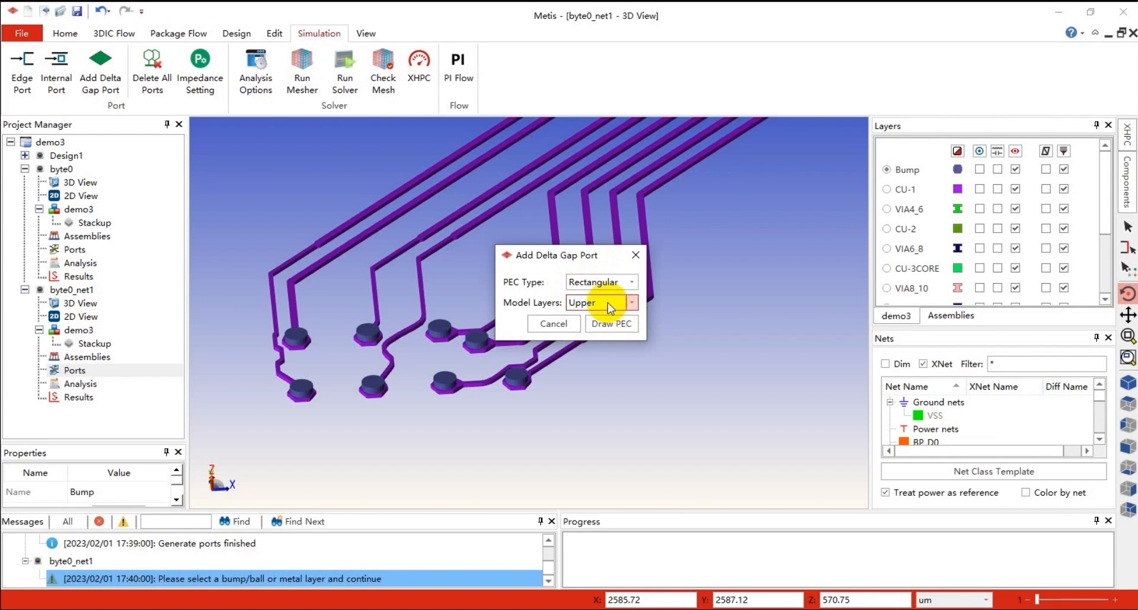
left_click(614, 326)
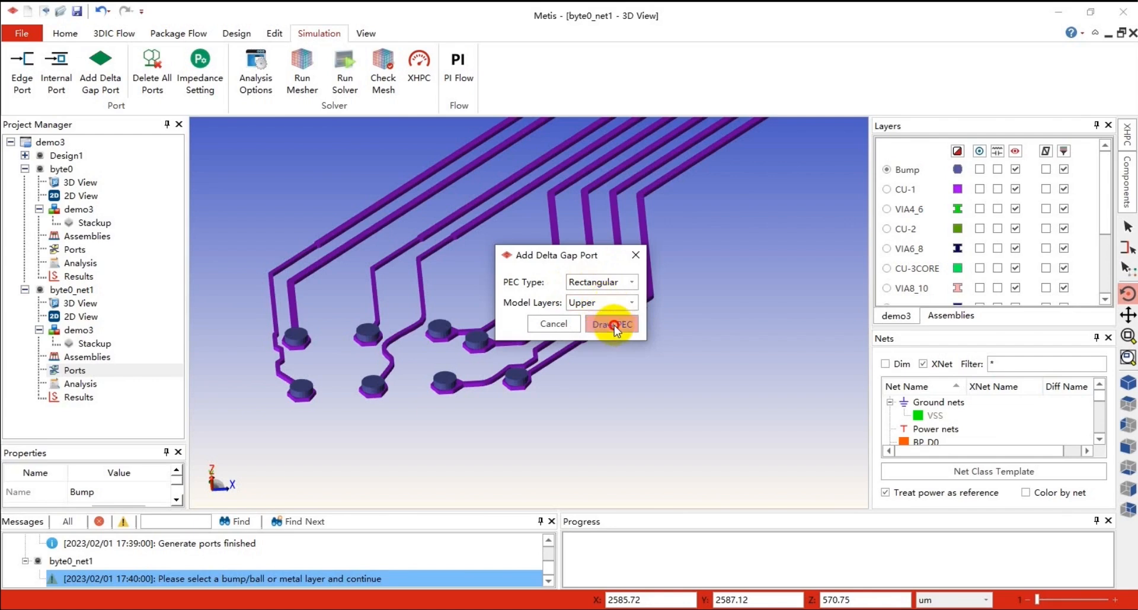
left_click_drag(228, 176, 627, 414)
scroll(615, 389, "down", 4)
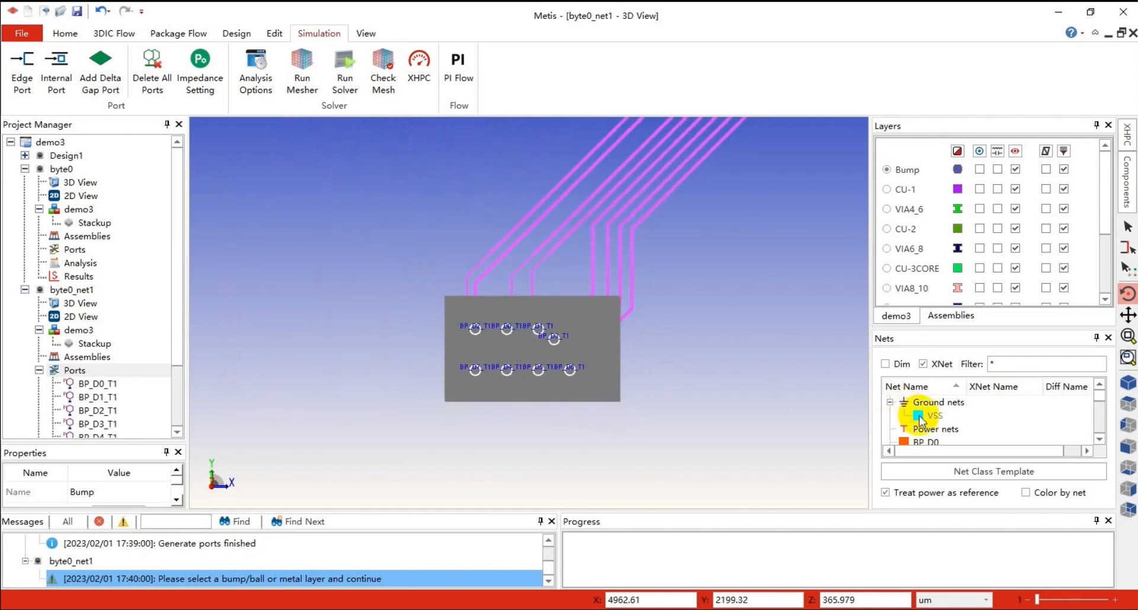
Show the VSS ground net again
right_click(942, 418)
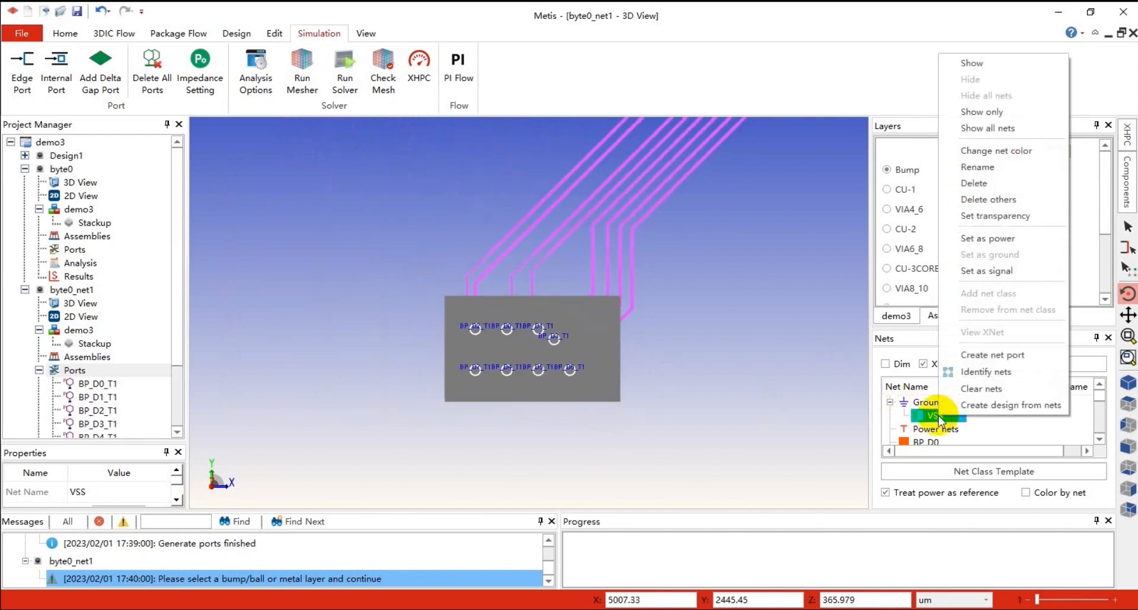
left_click(978, 66)
left_click(588, 353)
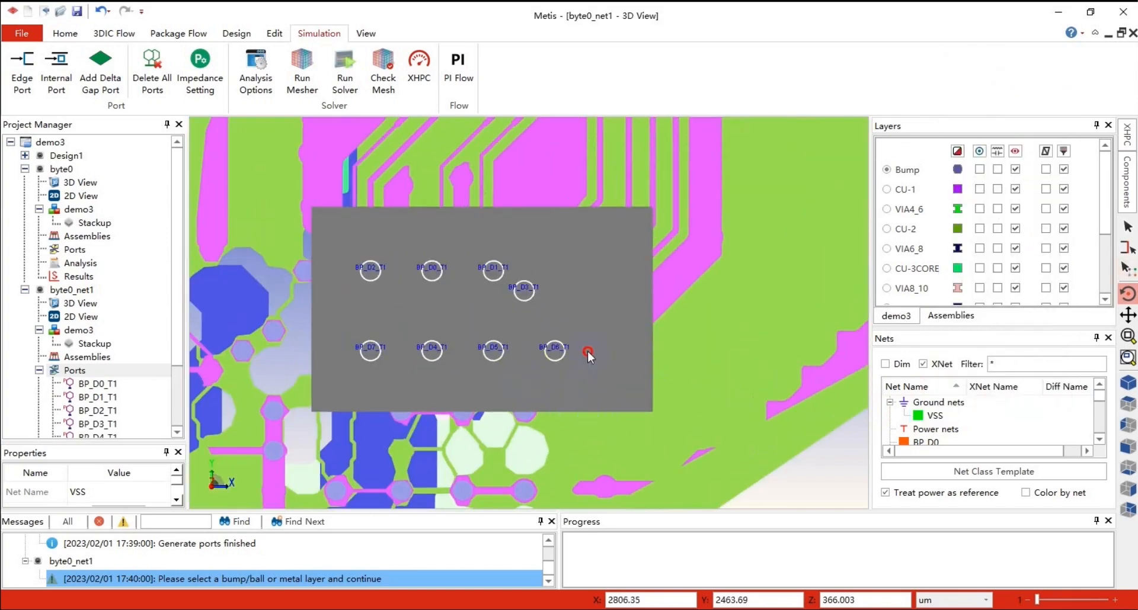
left_click(1128, 293)
Create an edge port on a VSS metal edge near the ball side of the package
left_click_drag(615, 381, 520, 336)
scroll(613, 303, "up", 2)
left_click_drag(613, 304, 626, 327)
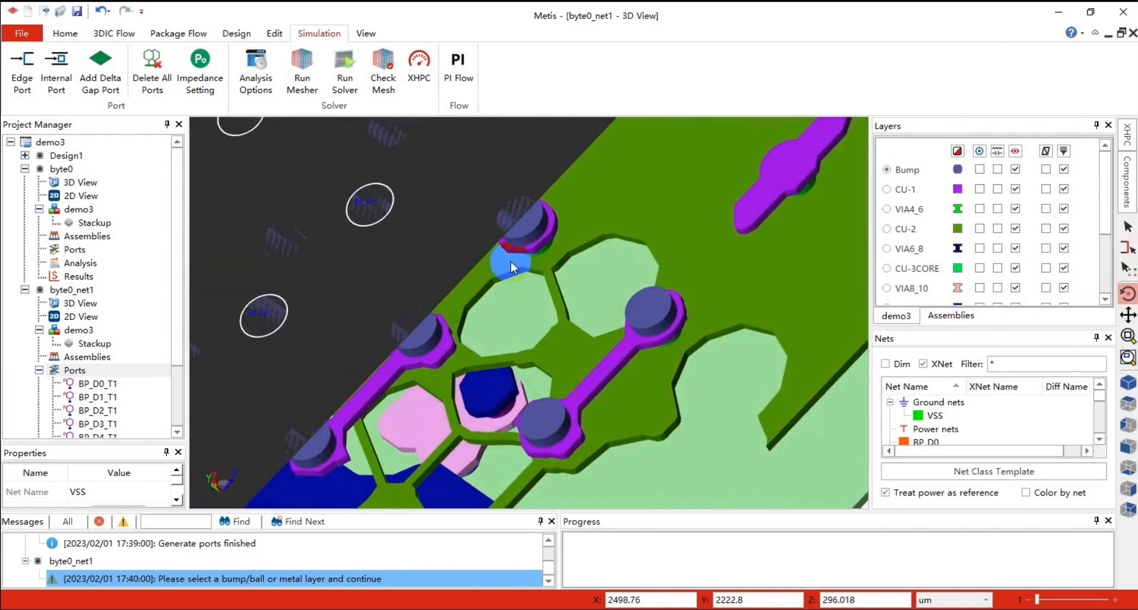
scroll(411, 330, "down", 5)
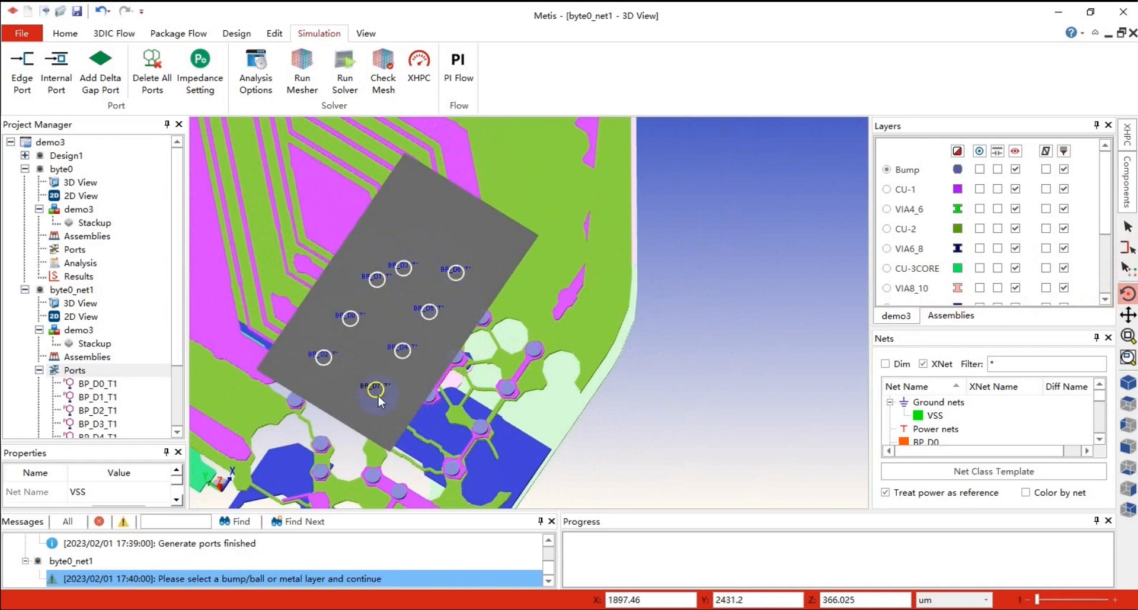
left_click_drag(512, 330, 444, 411)
scroll(443, 410, "down", 2)
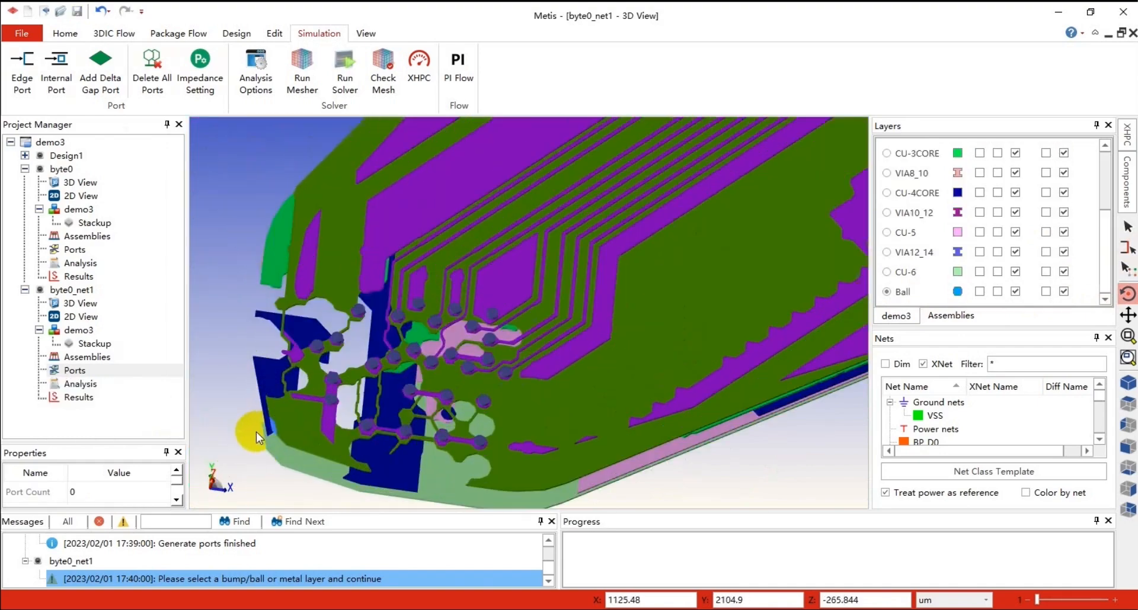
scroll(287, 418, "up", 5)
scroll(287, 419, "up", 10)
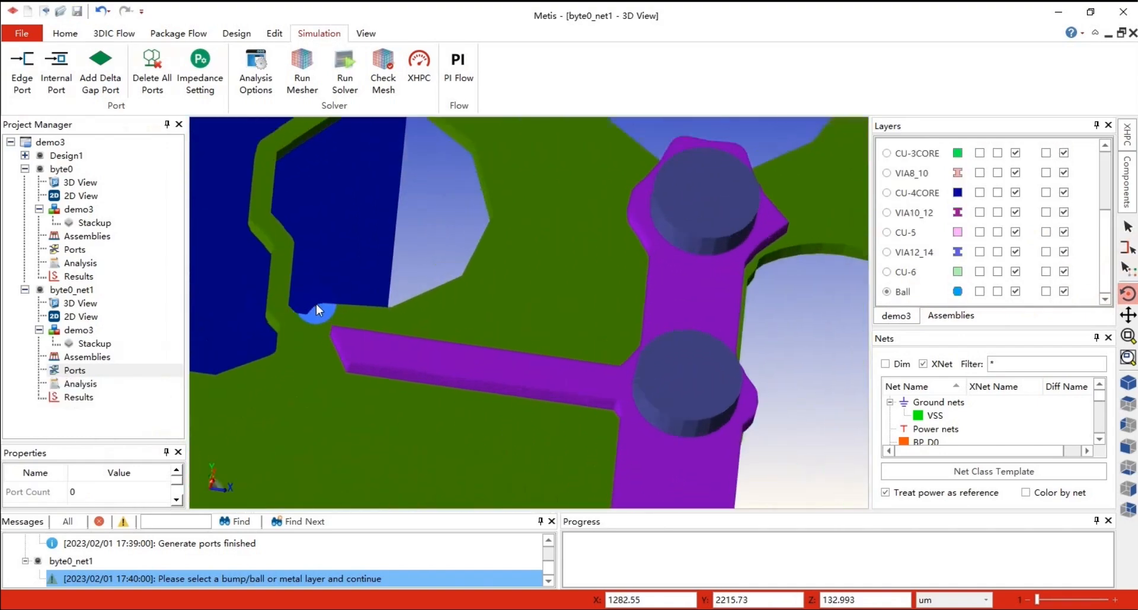
left_click(353, 353)
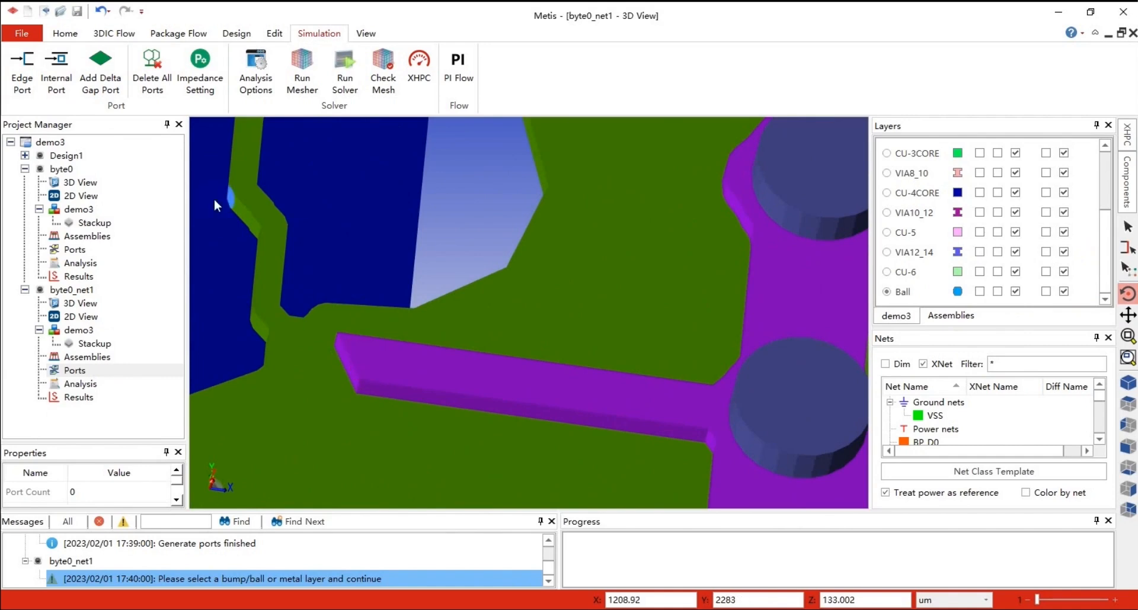
left_click(21, 71)
left_click(349, 359)
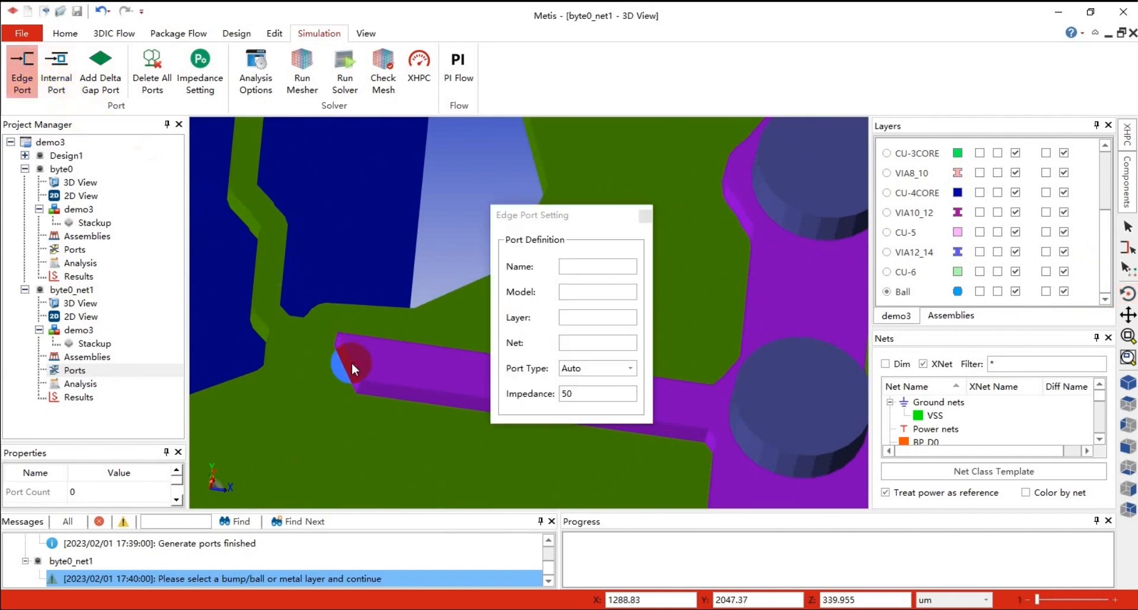
left_click(354, 369)
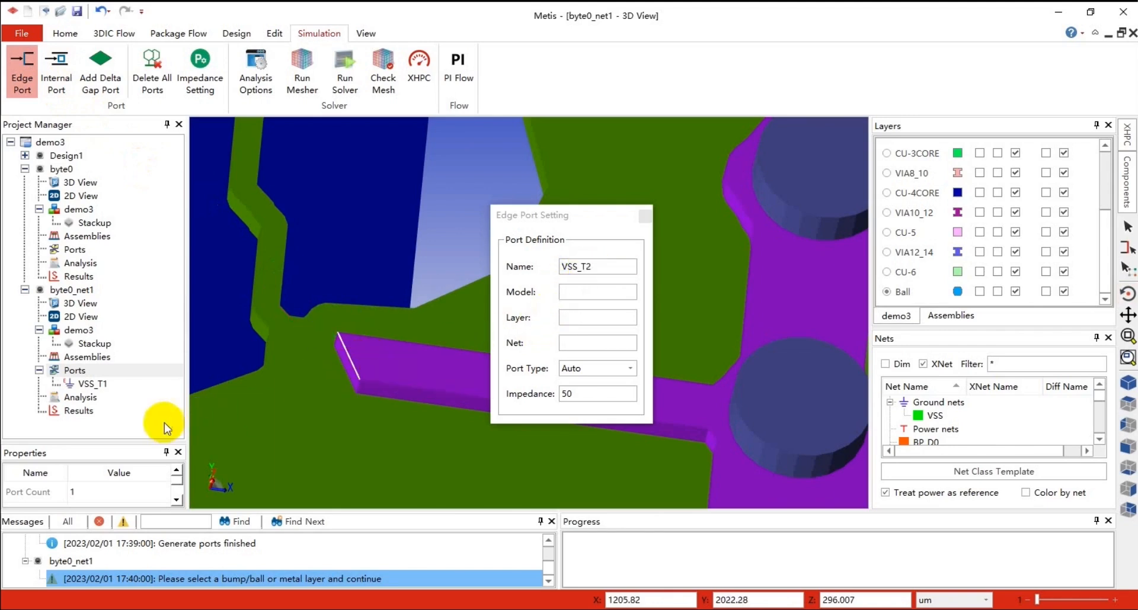
Select the BP_D0, BP_D2, BP_D4 and BP_D7 bumps and create signal ports on them
scroll(381, 402, "down", 3)
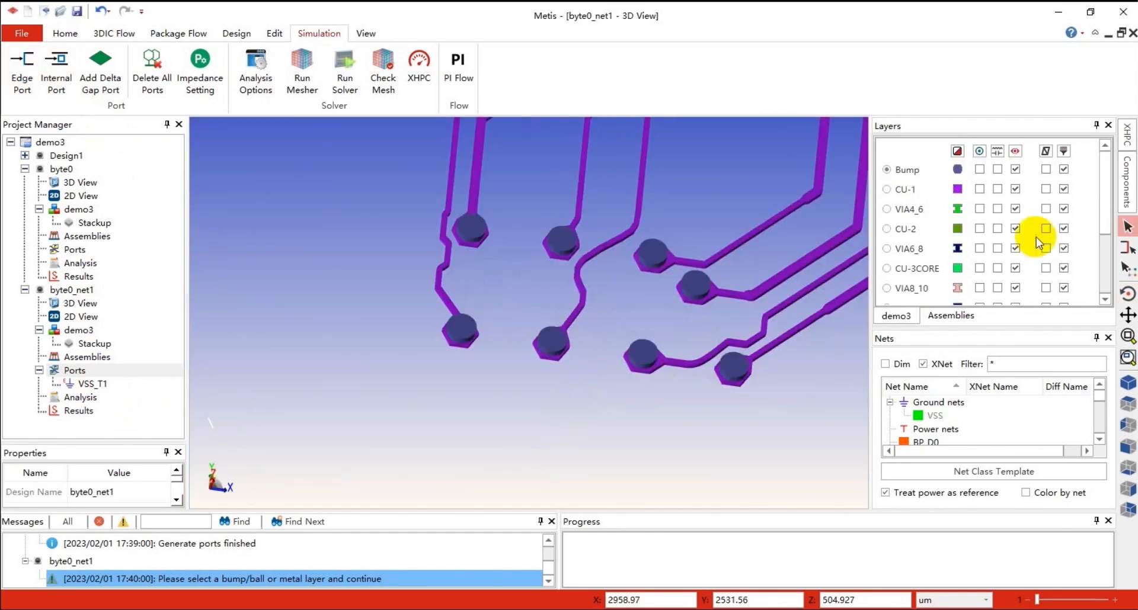
left_click(647, 342)
left_click(539, 262)
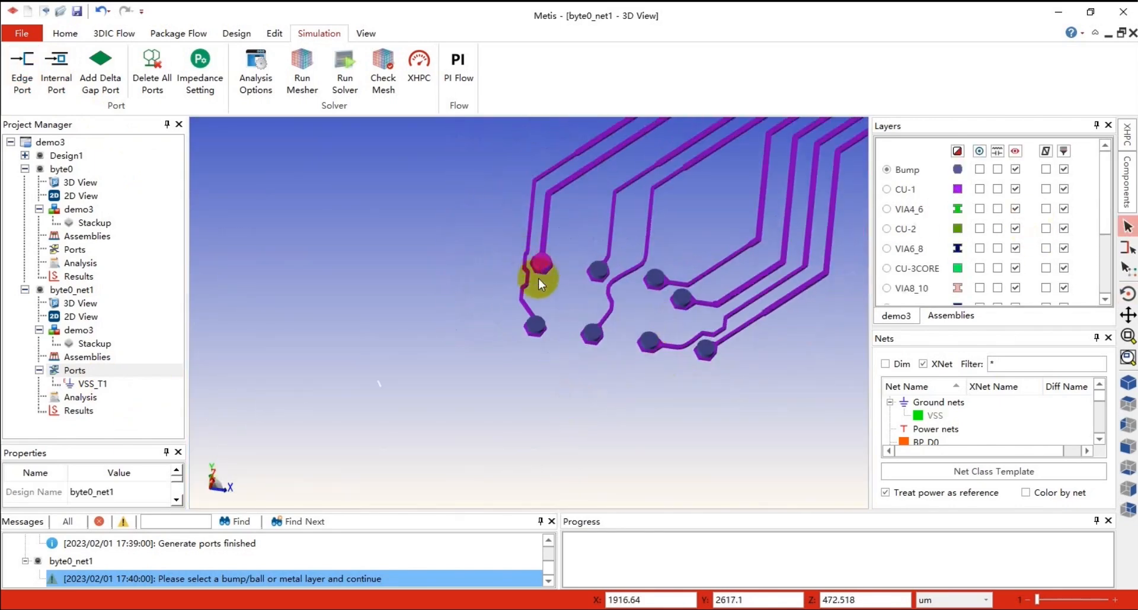
left_click(534, 325)
left_click(592, 335)
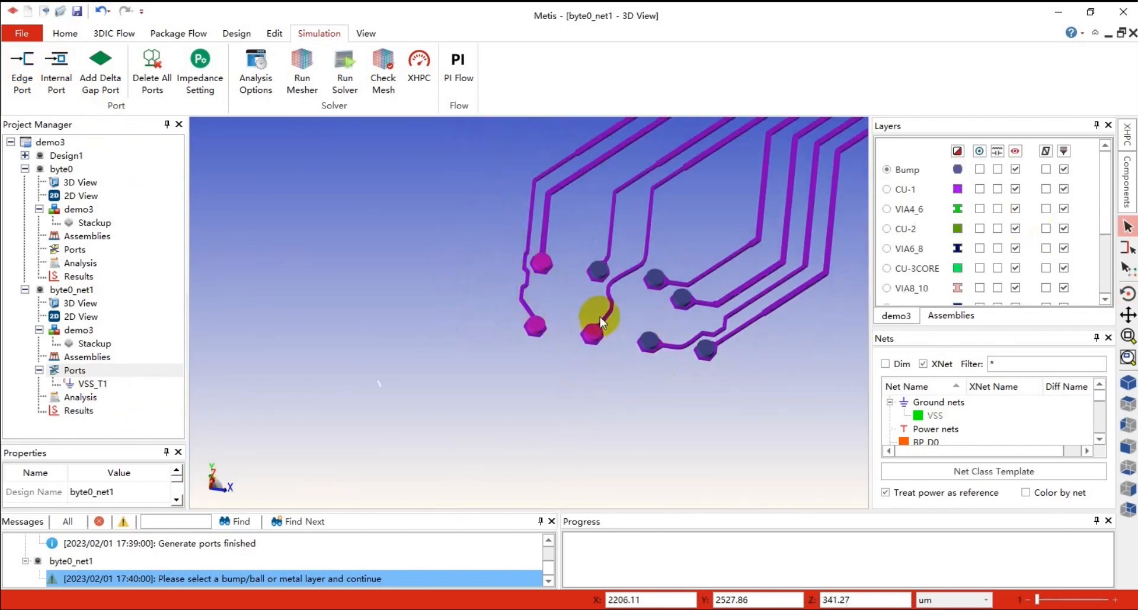
right_click(599, 274)
left_click(646, 298)
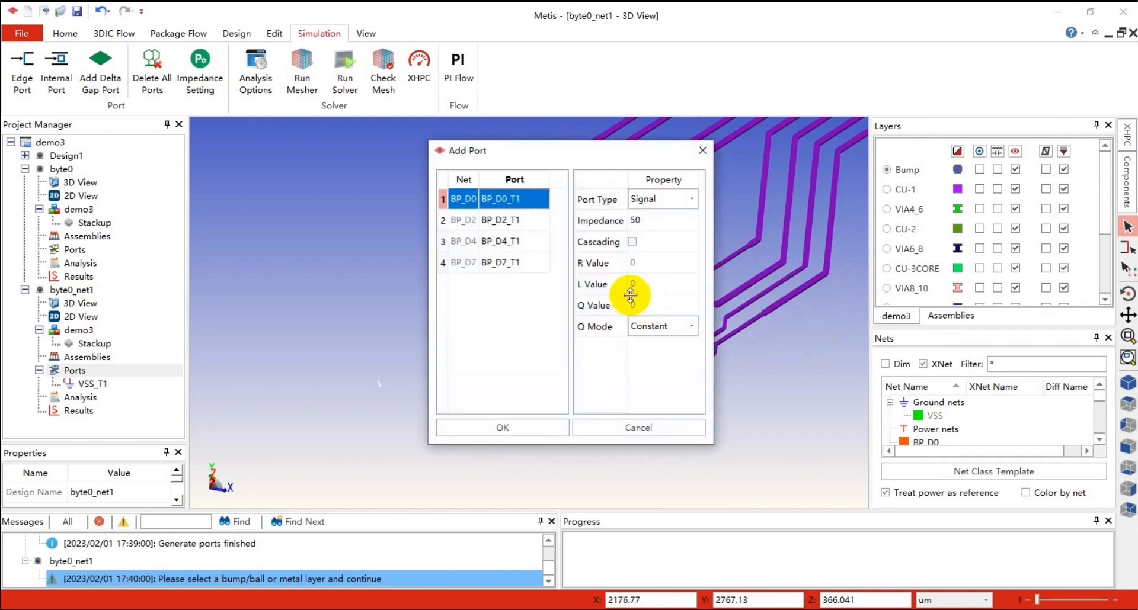
left_click_drag(524, 163, 623, 174)
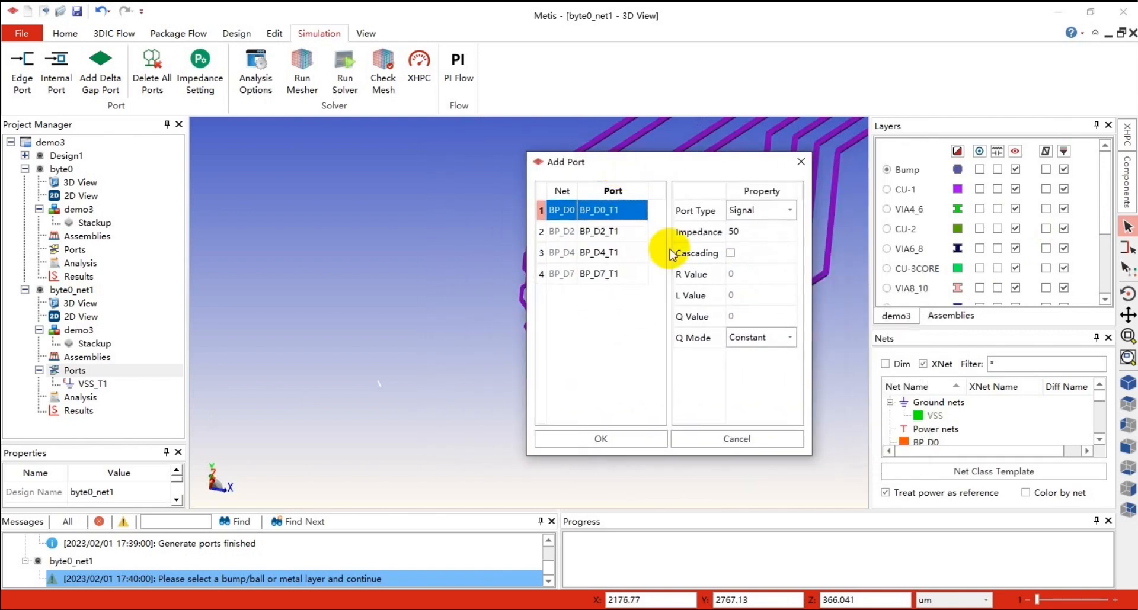
left_click(632, 441)
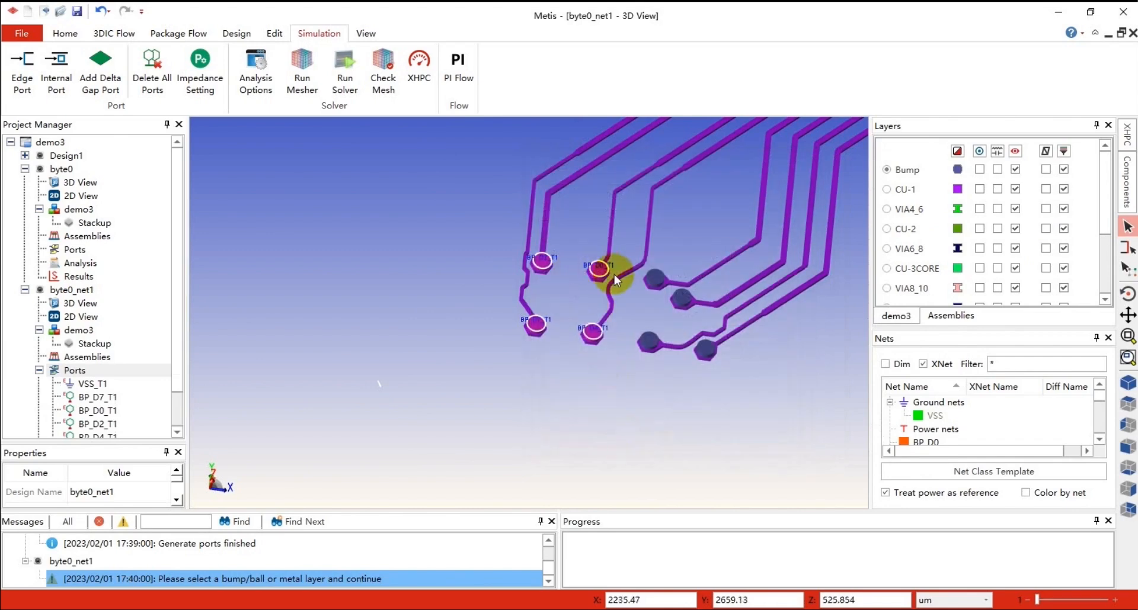
Select the BP_D1, BP_D3, BP_D5 and BP_D6 bumps and create signal ports on them
left_click(652, 281)
left_click(681, 298)
left_click(650, 344)
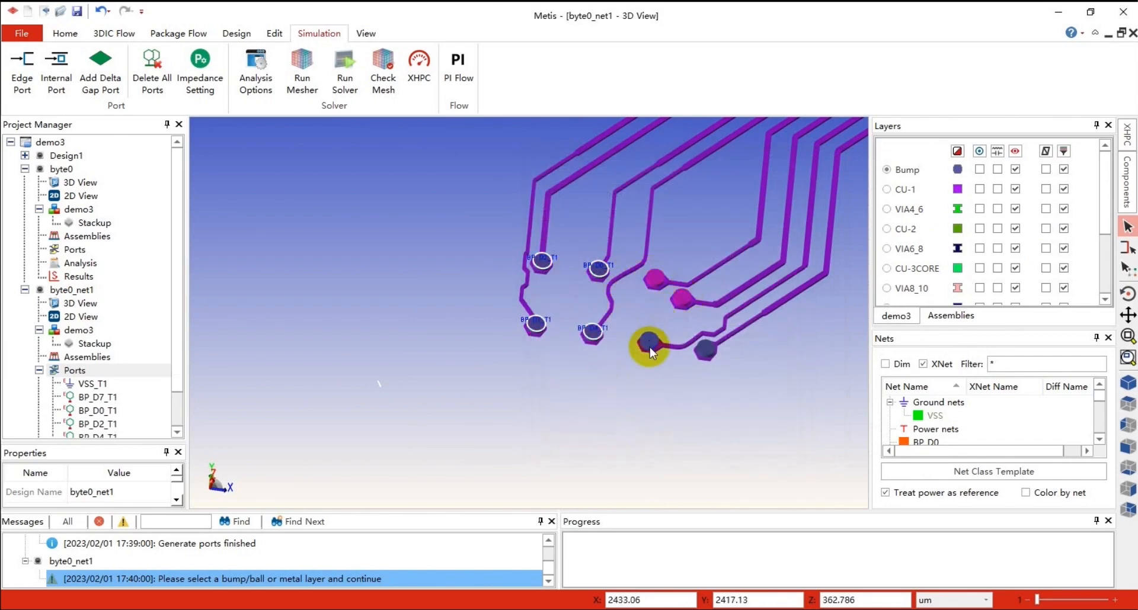
left_click(704, 350)
right_click(705, 351)
left_click(736, 379)
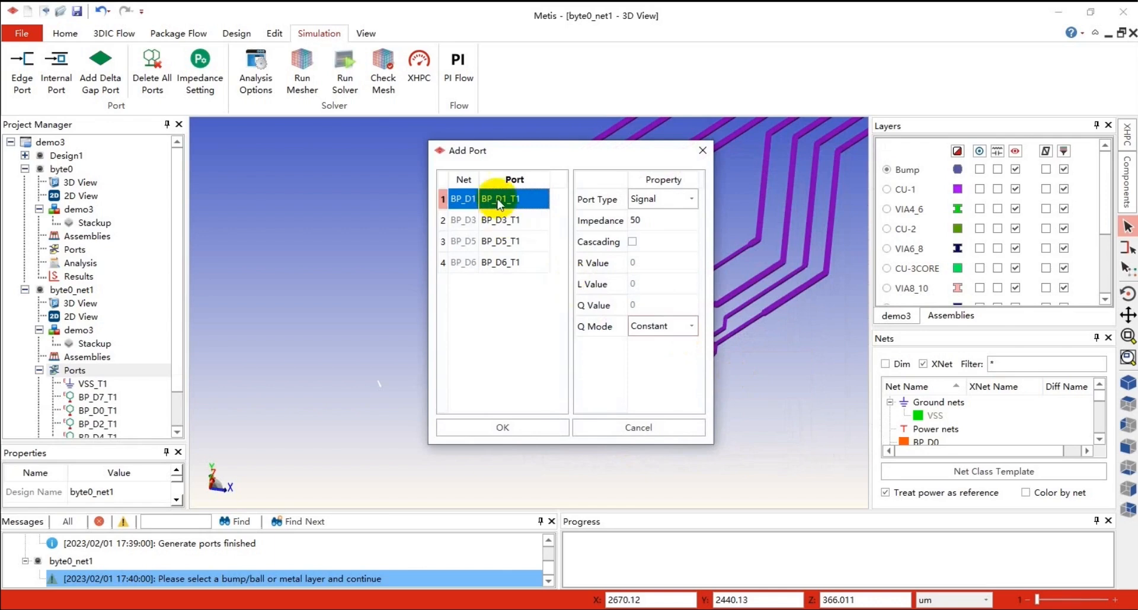
left_click(500, 425)
Create a ground edge port on the VSS metal beside the bumps and select it in the port list
scroll(490, 352, "down", 8)
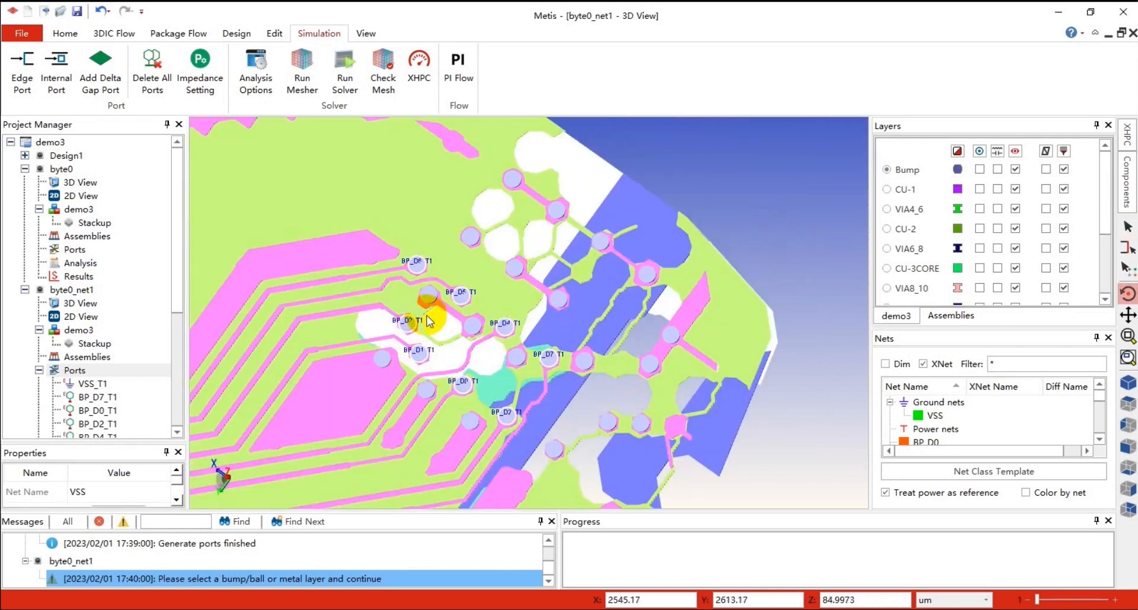
left_click(1129, 230)
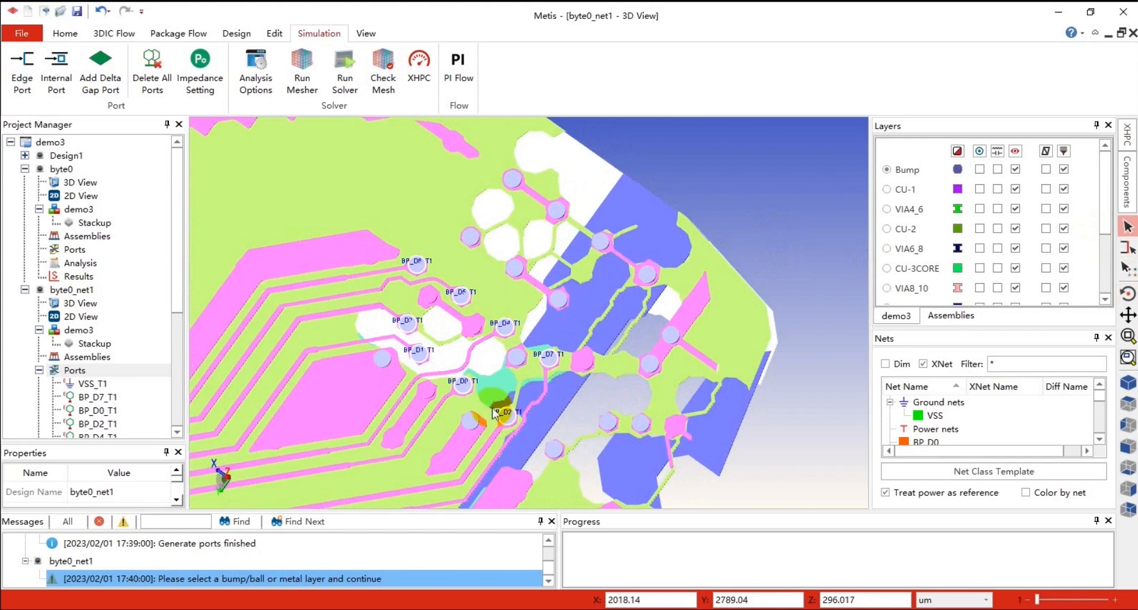
right_click(470, 426)
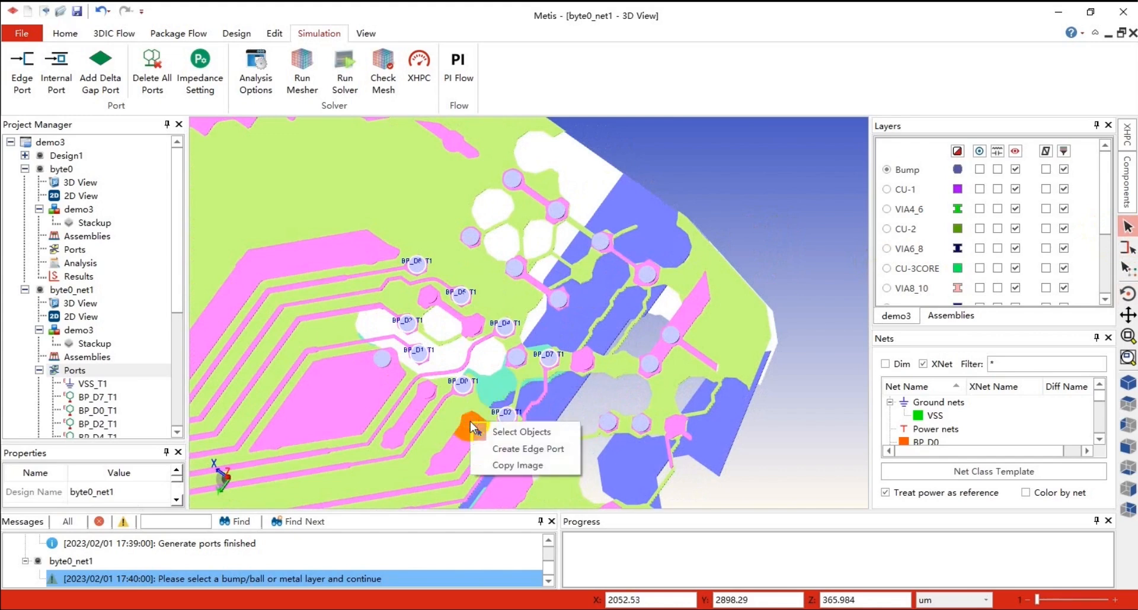
left_click(504, 449)
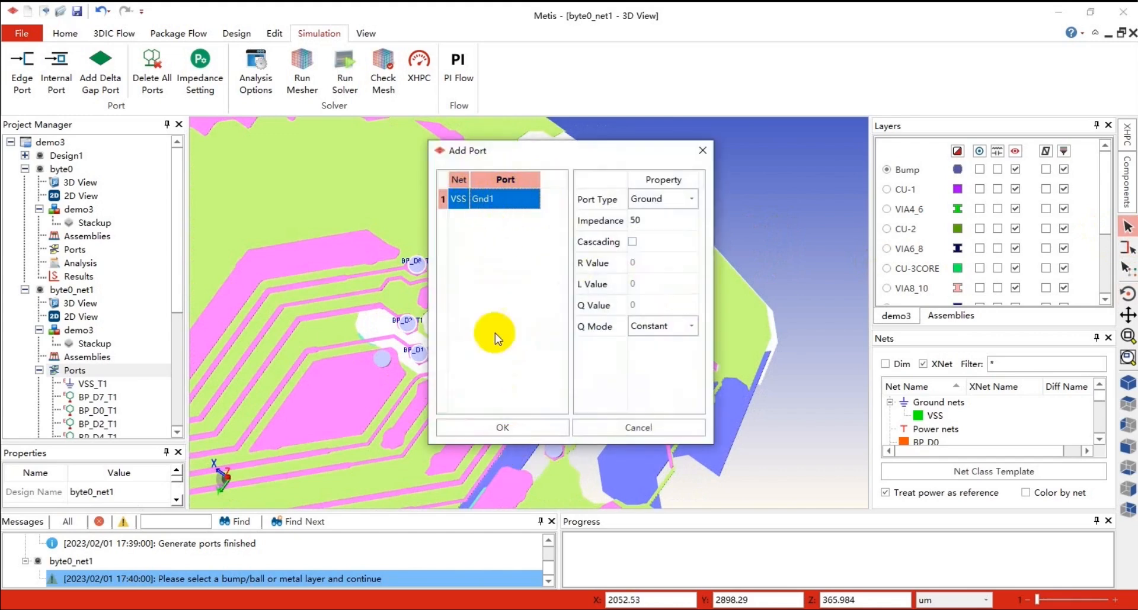
left_click(178, 348)
left_click(475, 425)
scroll(171, 379, "down", 5)
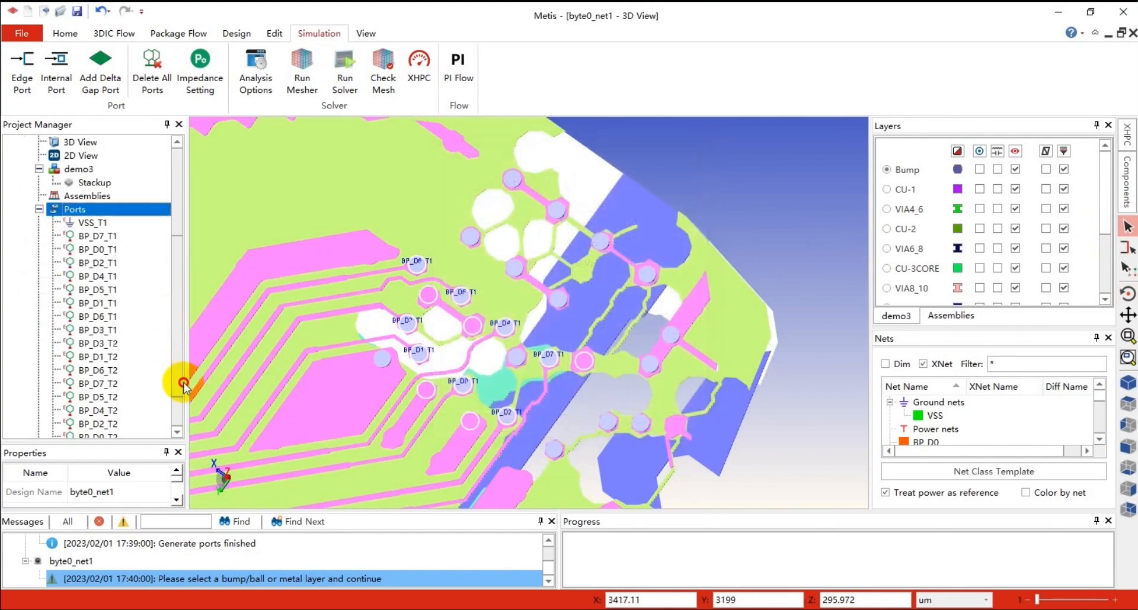
left_click(95, 397)
scroll(355, 377, "down", 5)
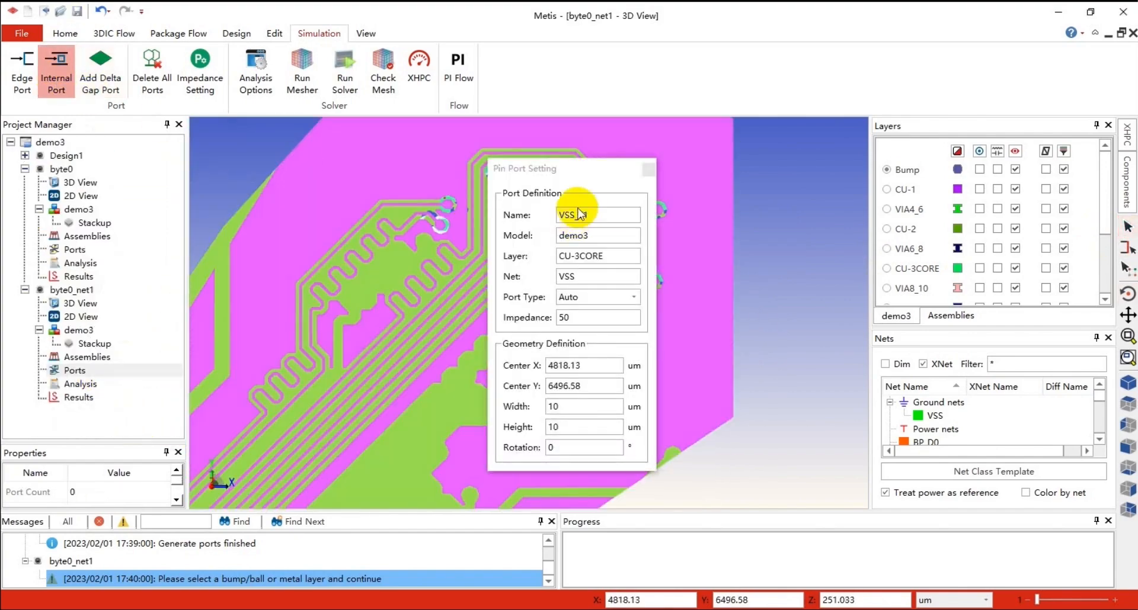
Switch to internal port mode and hide the VSS ground net
scroll(815, 209, "down", 4)
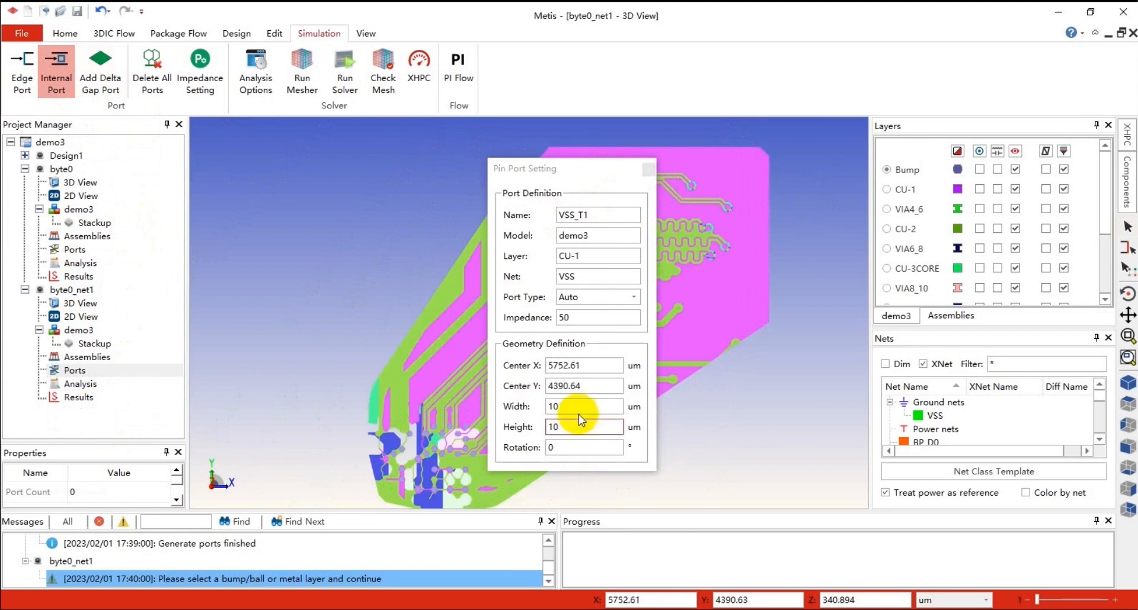
scroll(444, 506, "up", 2)
scroll(436, 488, "up", 2)
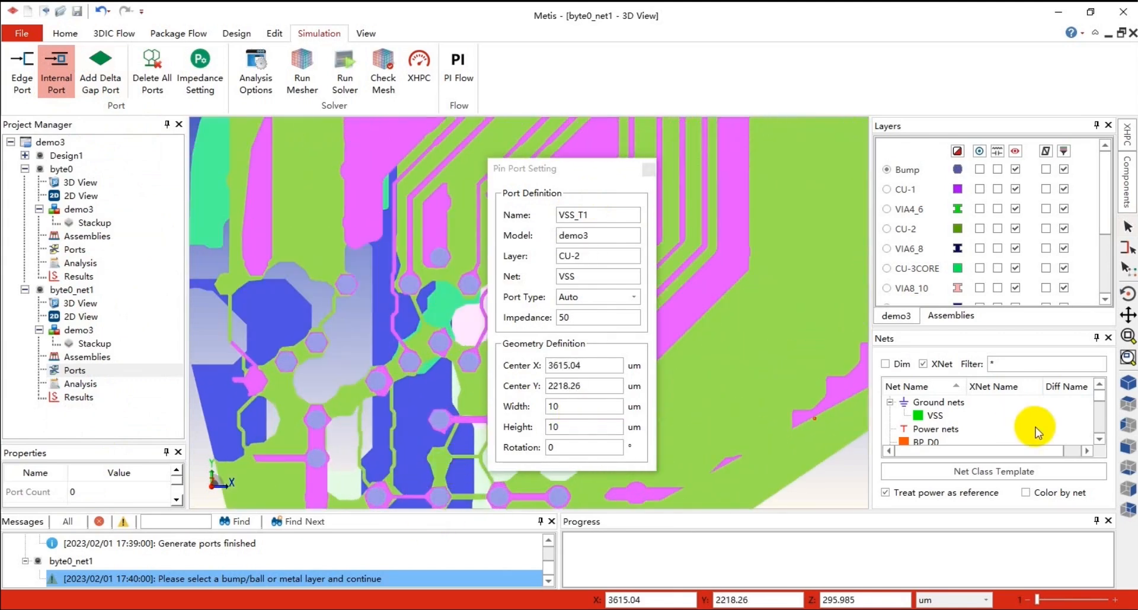
right_click(935, 417)
left_click(964, 94)
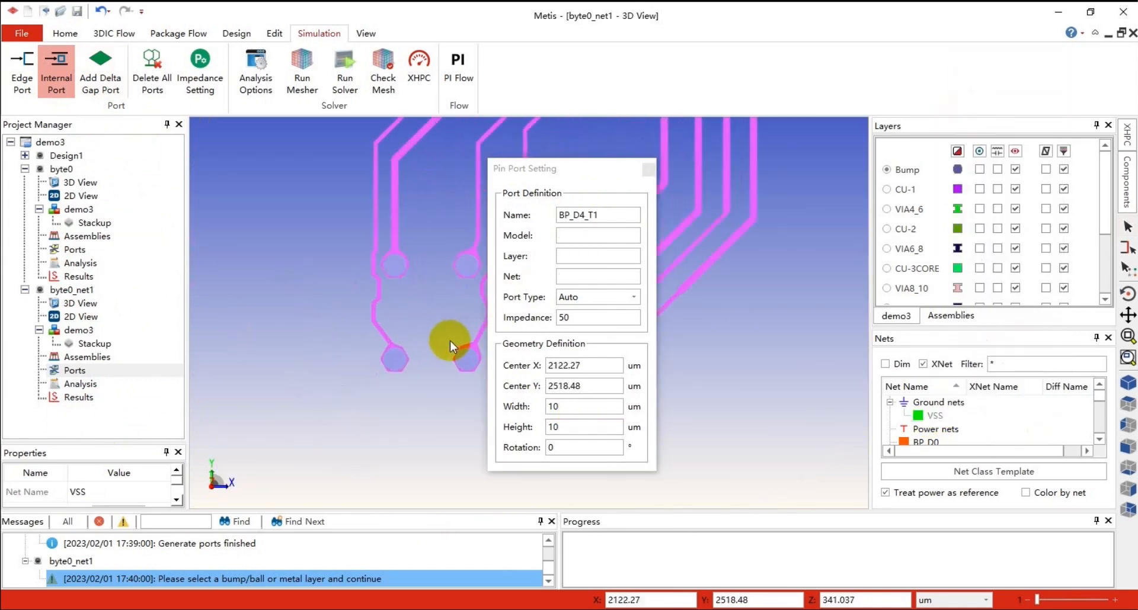
Create internal ports on the BP_D7, BP_D2, BP_D4, BP_D0, BP_D1, BP_D5 and BP_D3 bumps
scroll(450, 340, "up", 2)
left_click(379, 379)
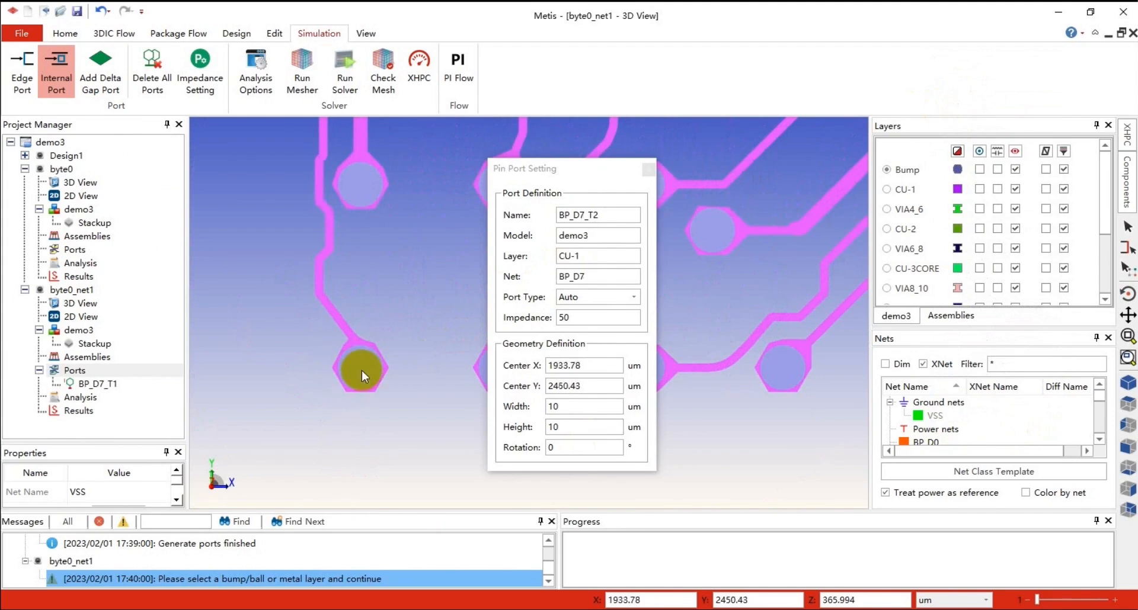
left_click(359, 184)
scroll(445, 320, "down", 3)
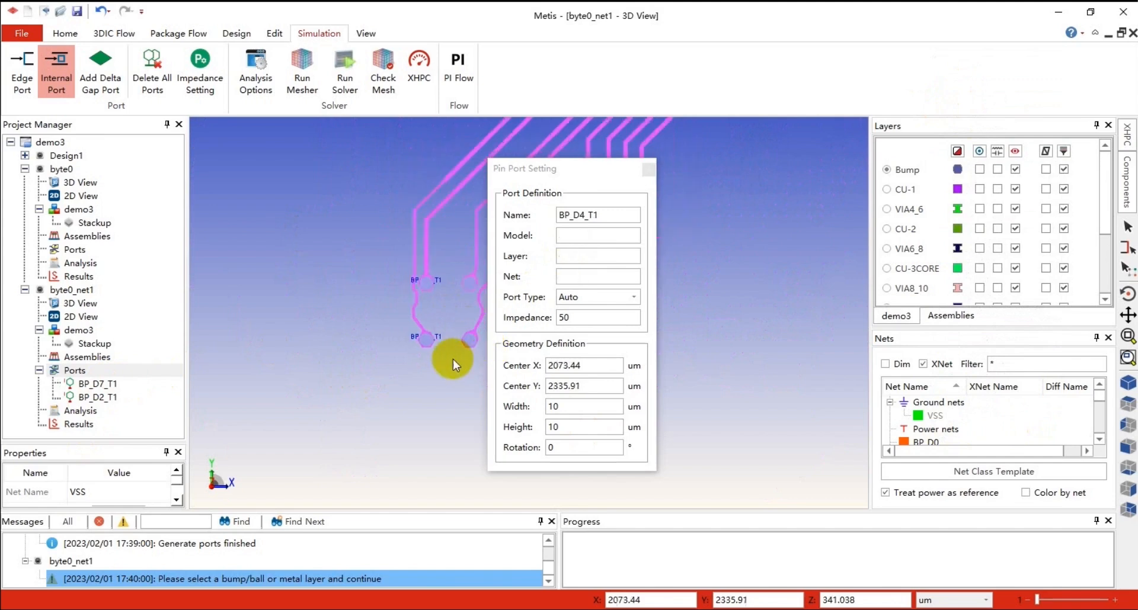
left_click_drag(578, 169, 750, 172)
scroll(482, 330, "up", 5)
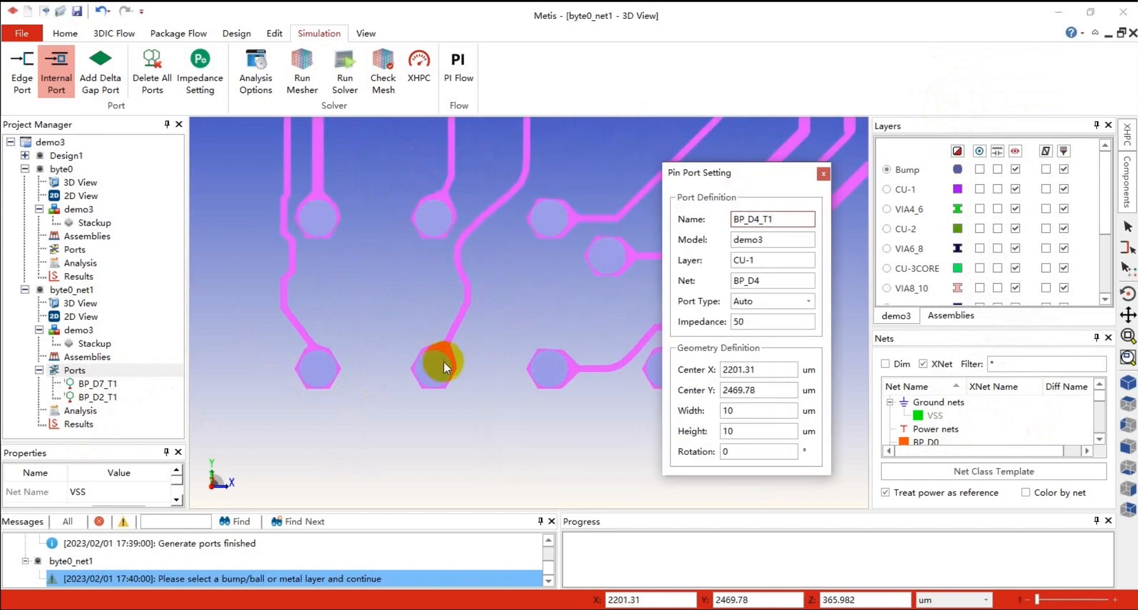
left_click(447, 362)
left_click(436, 219)
left_click(548, 220)
left_click(553, 358)
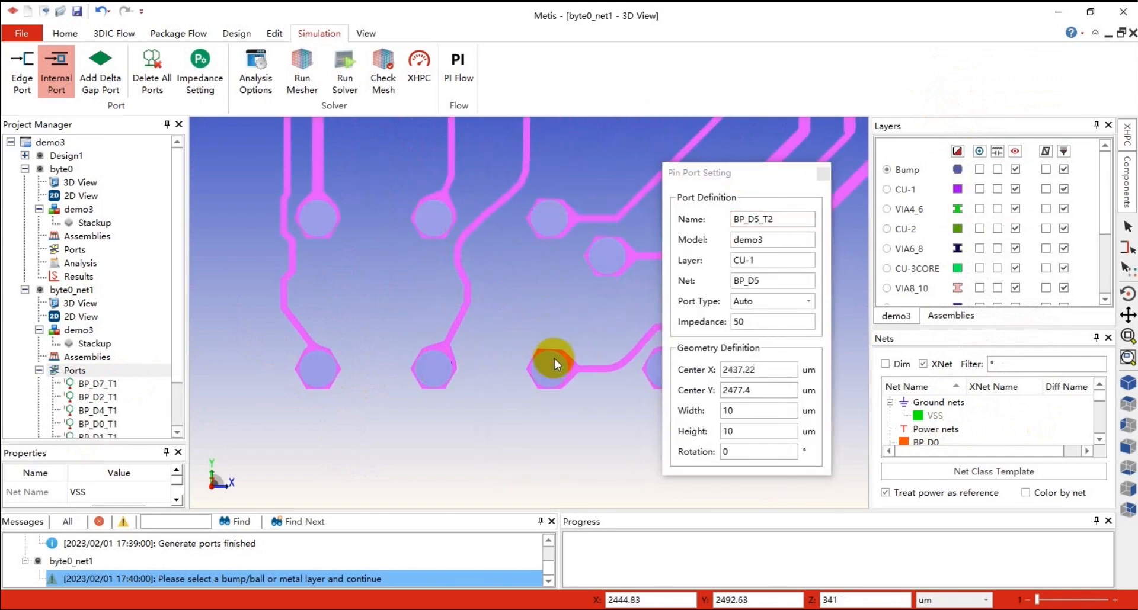
left_click(604, 257)
scroll(152, 374, "down", 2)
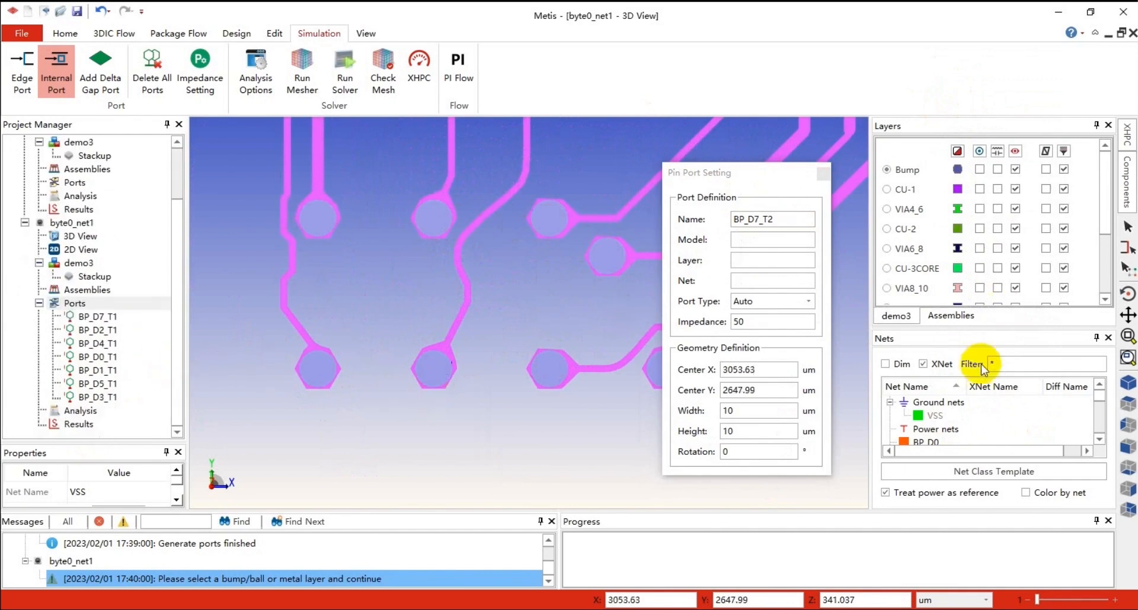
Show the VSS net again and create internal ports on three VSS pads near the signal bumps
right_click(940, 416)
left_click(998, 62)
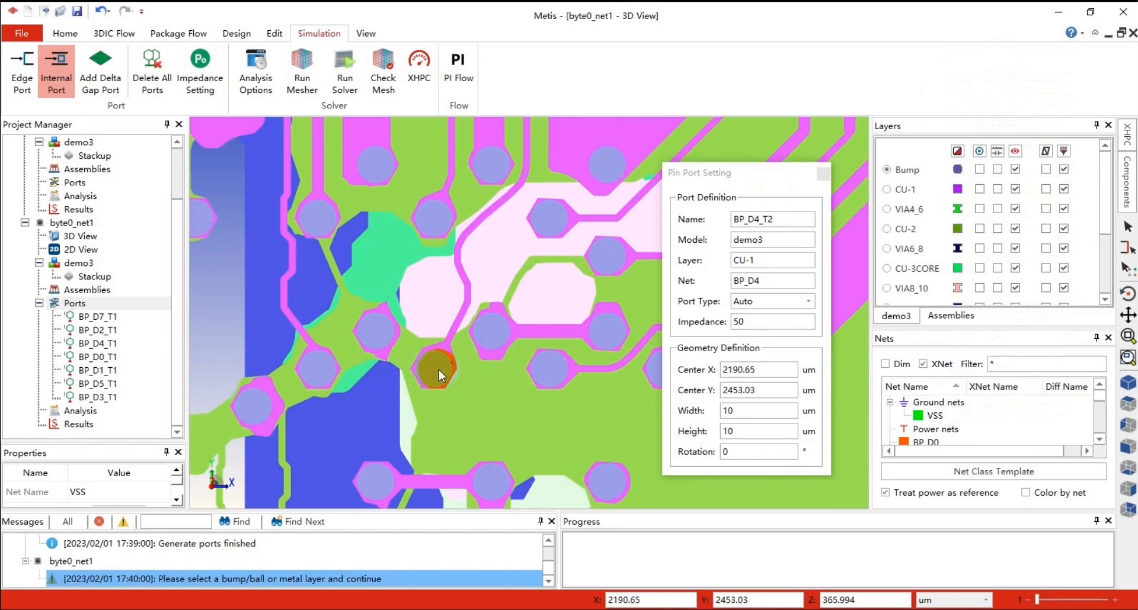
left_click(492, 332)
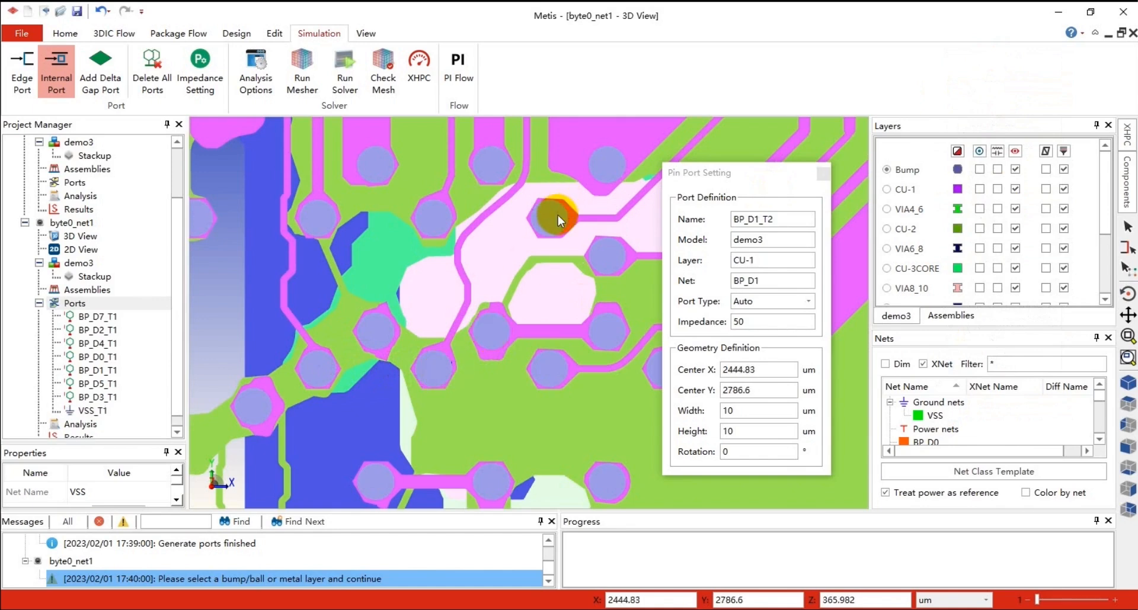
left_click(503, 167)
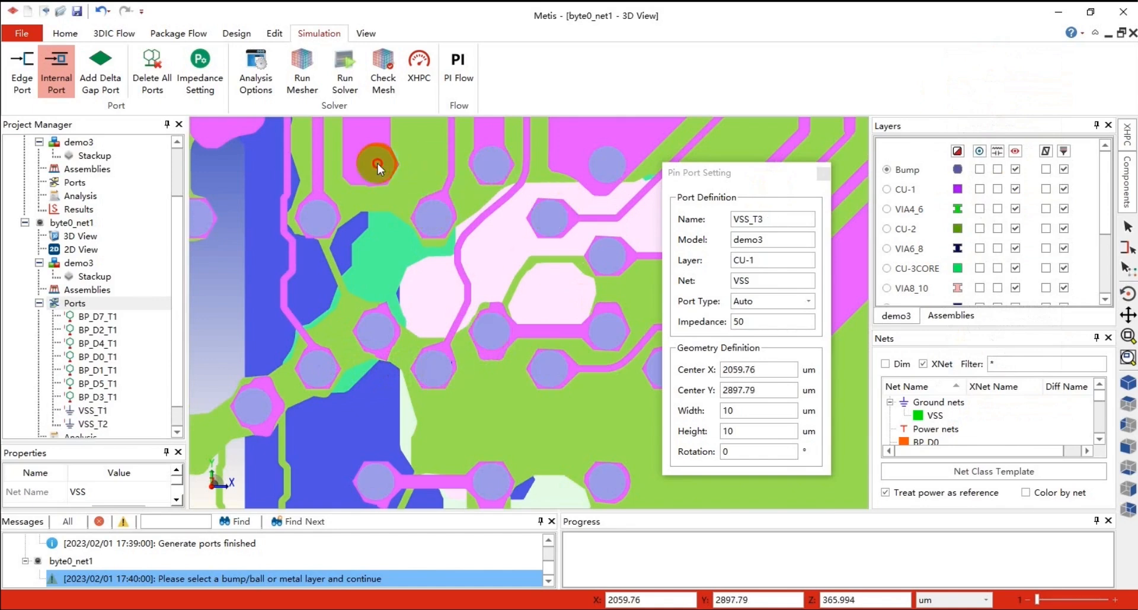
left_click(368, 164)
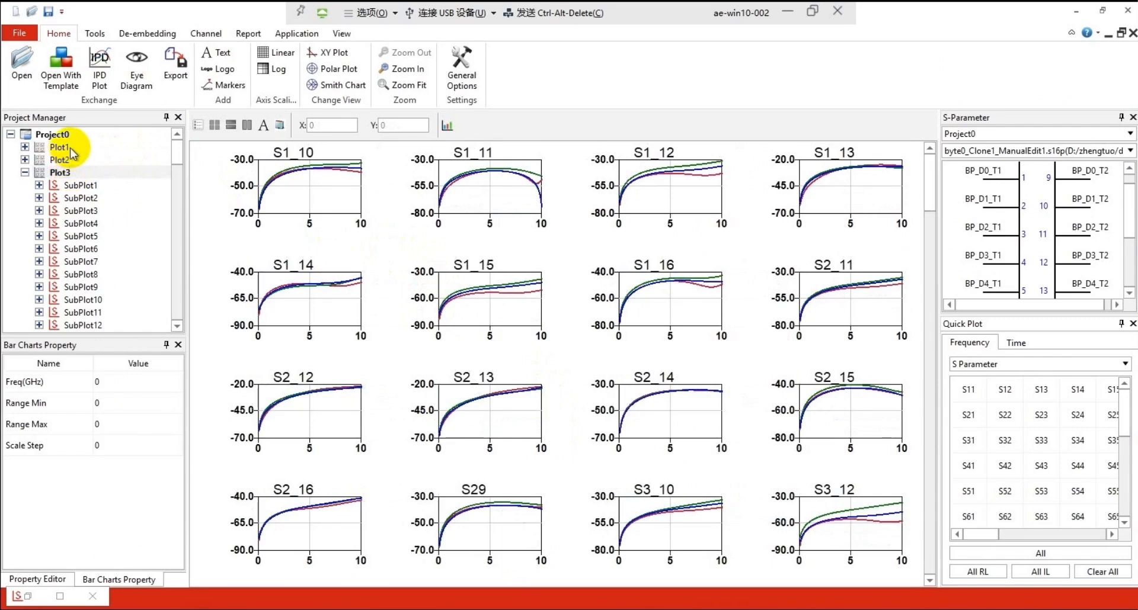
Switch to the S-parameter viewer and enlarge Plot1's S11 return-loss chart to compare the three result files
left_click(70, 148)
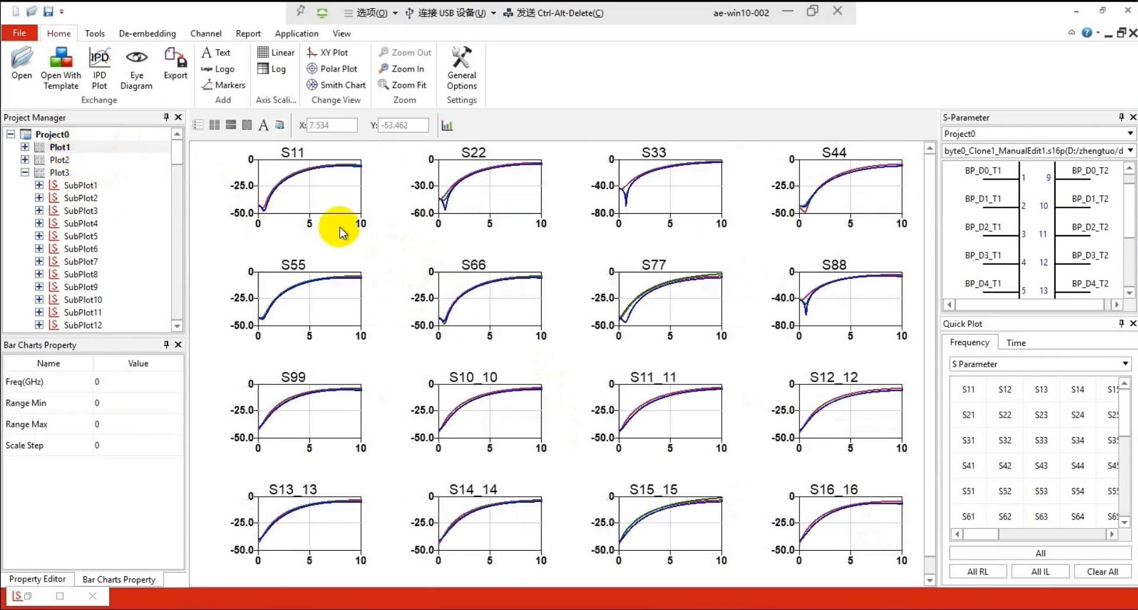
double_click(329, 198)
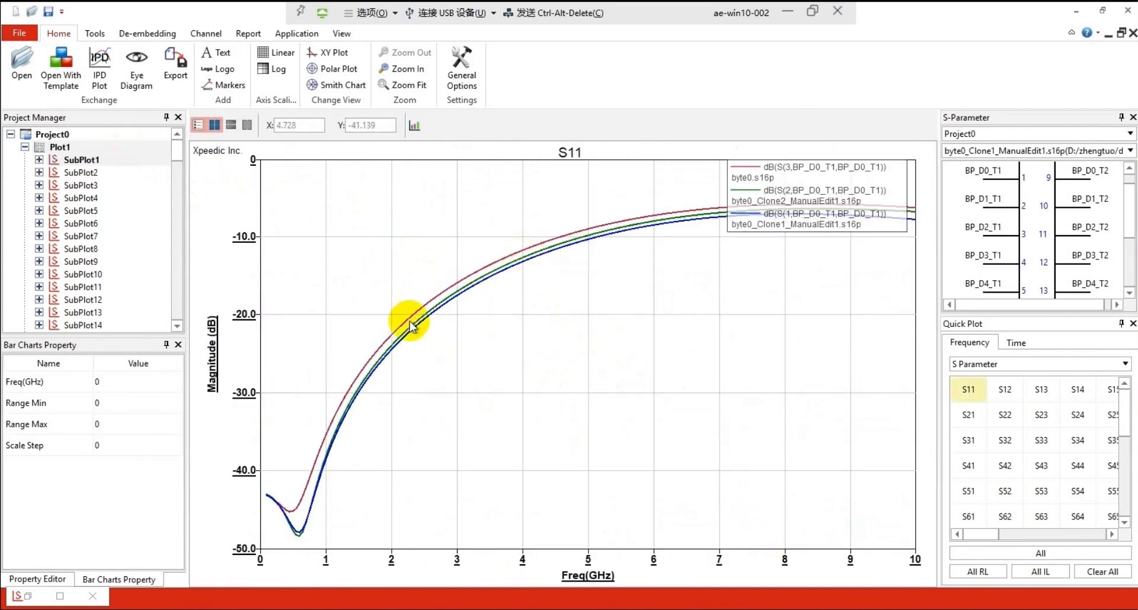
double_click(678, 335)
Open Plot2's S91 insertion-loss chart and pick each of its three curves to compare the port setups
double_click(67, 160)
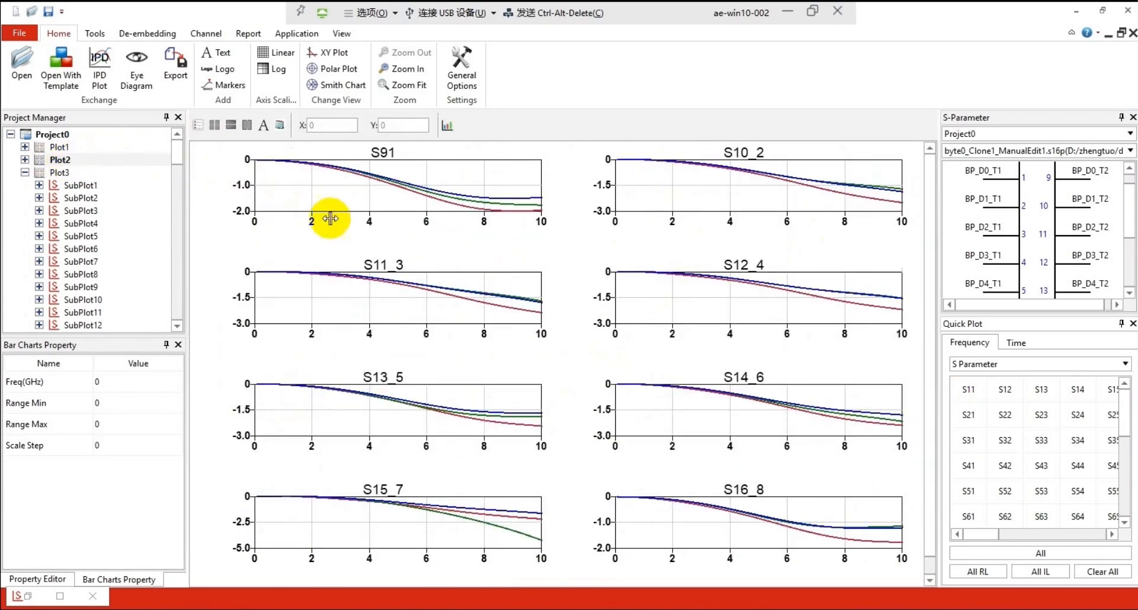
left_click(485, 183)
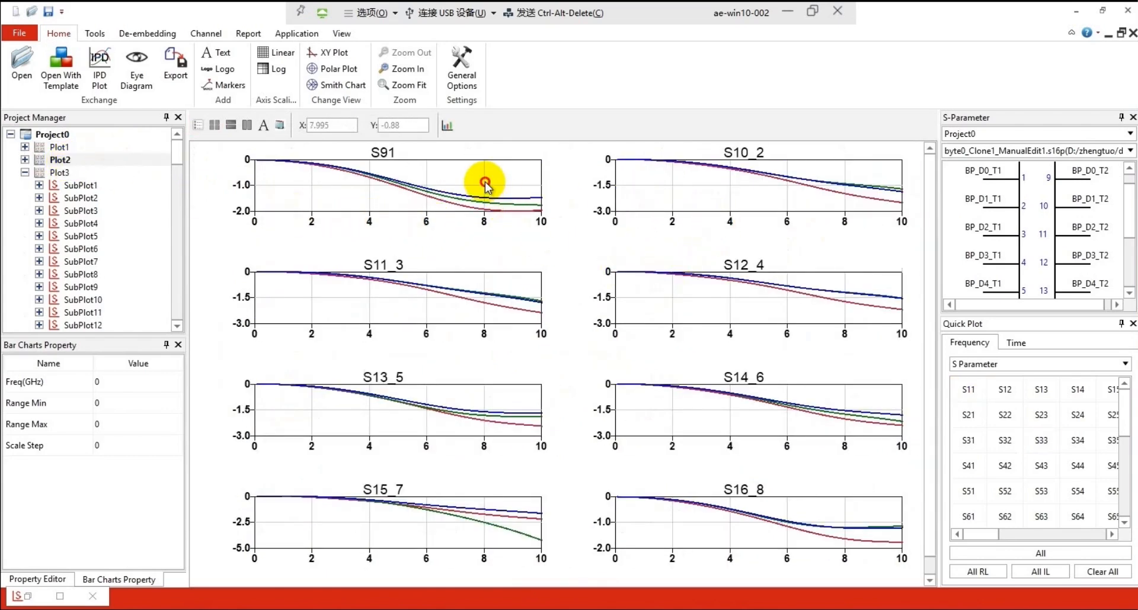
double_click(485, 182)
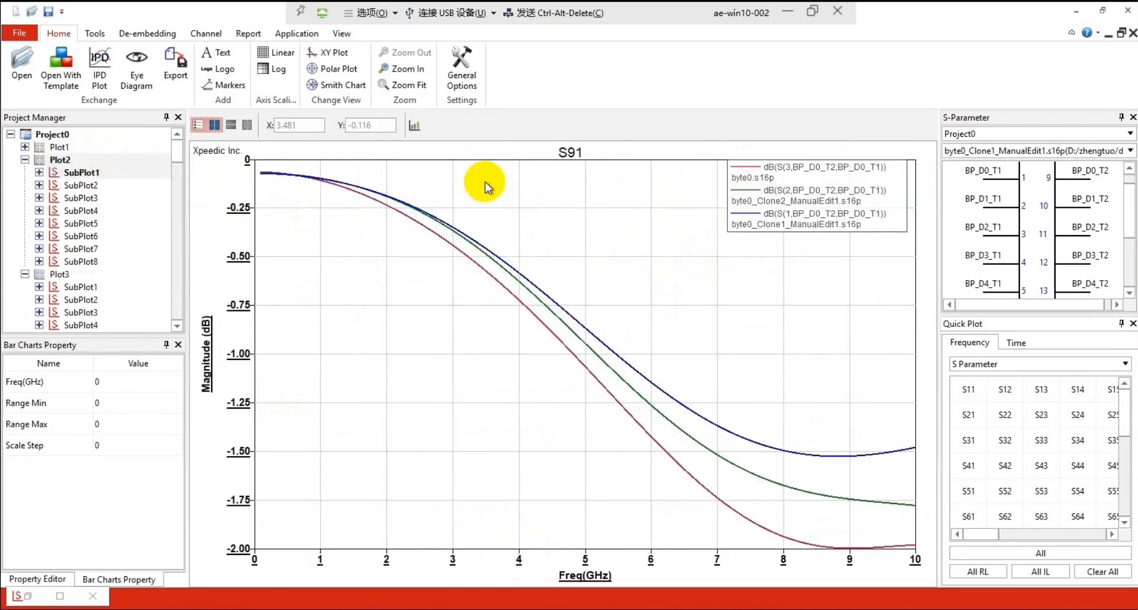
left_click(705, 421)
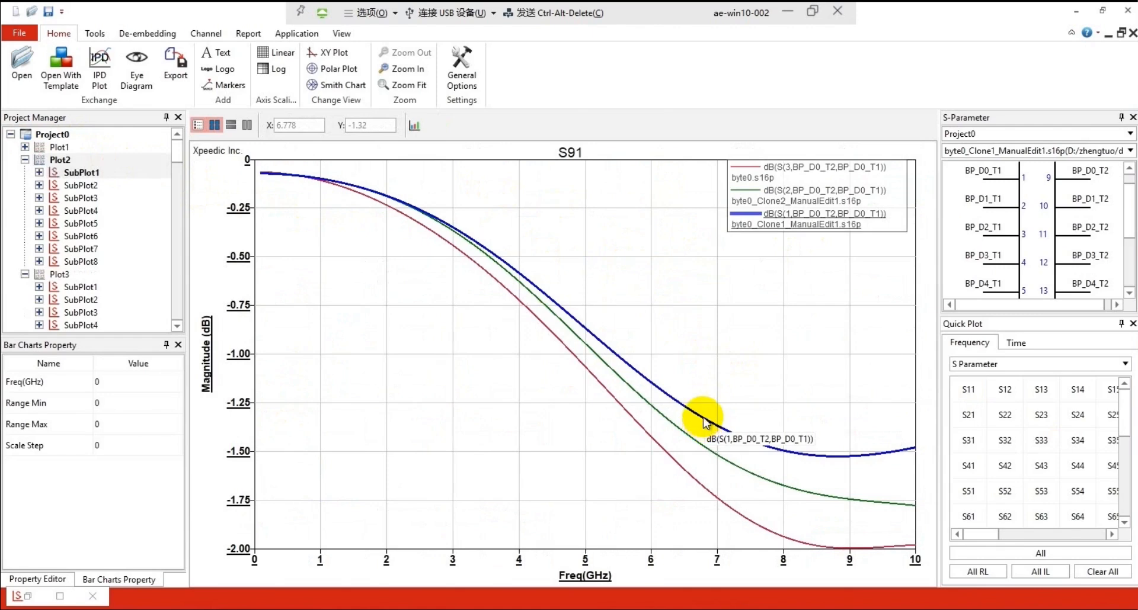
left_click(673, 467)
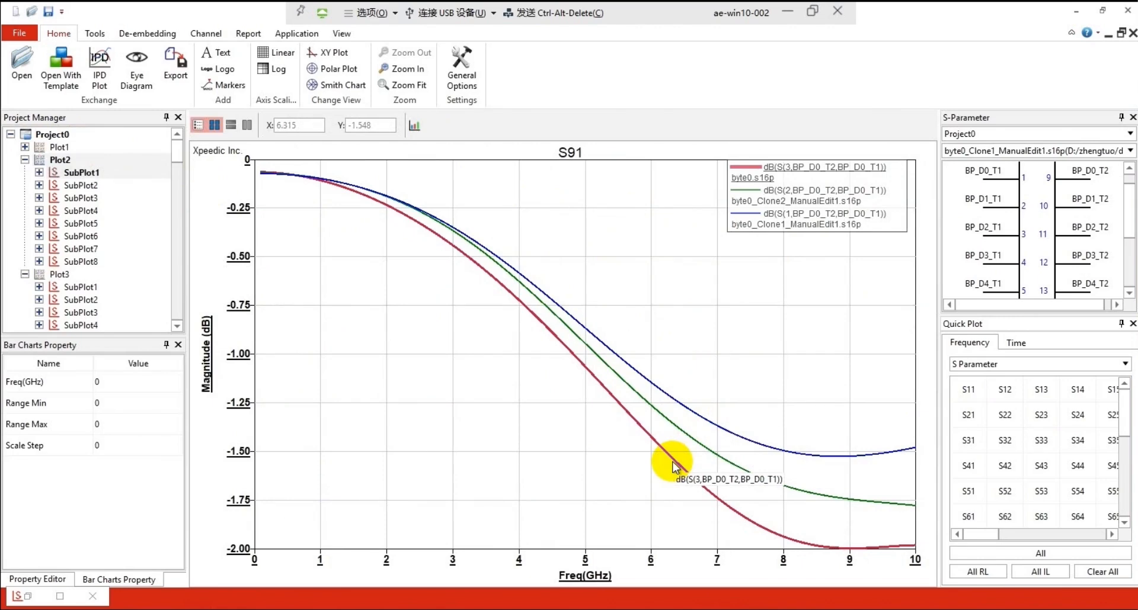
left_click(673, 468)
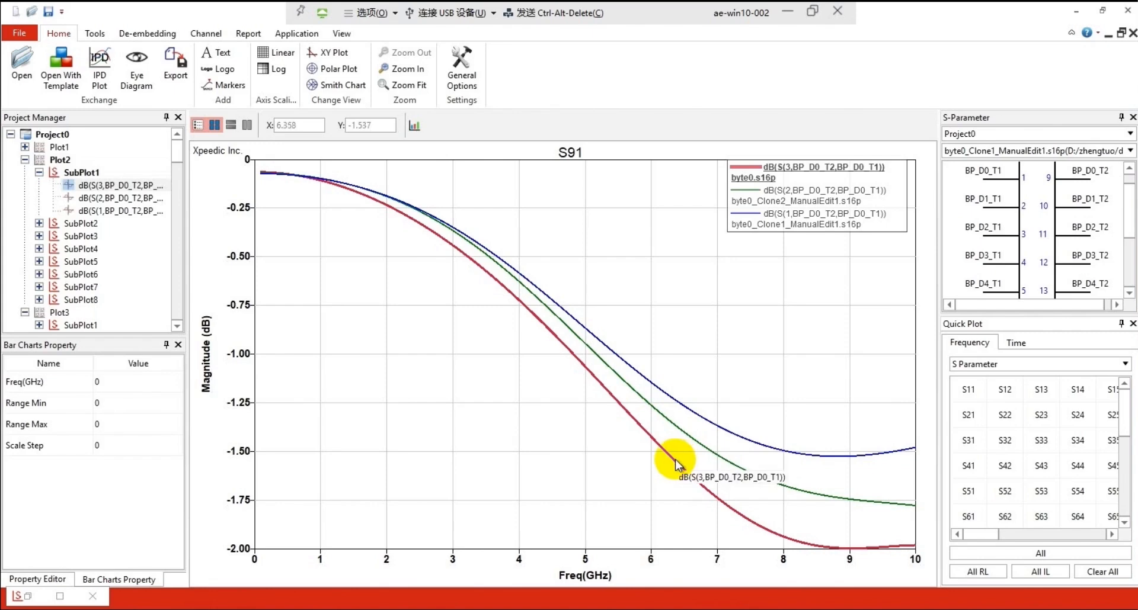
left_click(695, 446)
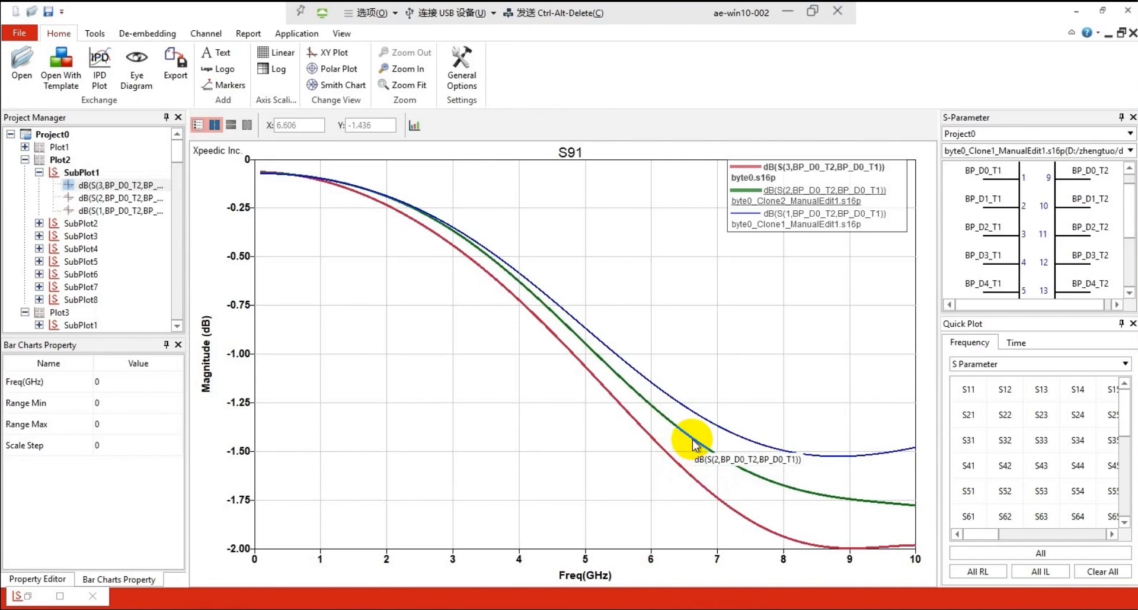